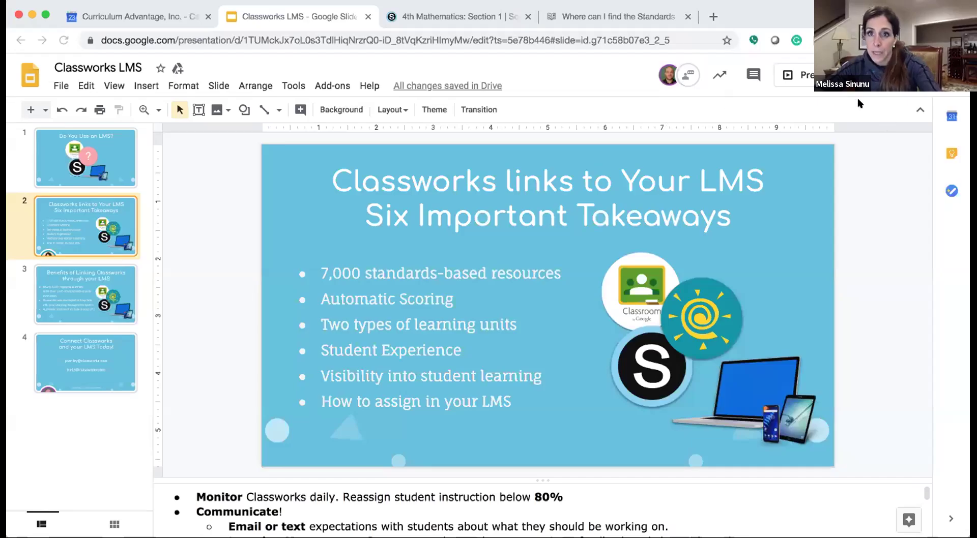
- Present the Six Important Takeaways slide full screen, and return to the slide editor
{"action": "left_click", "coordinate": [806, 86]}
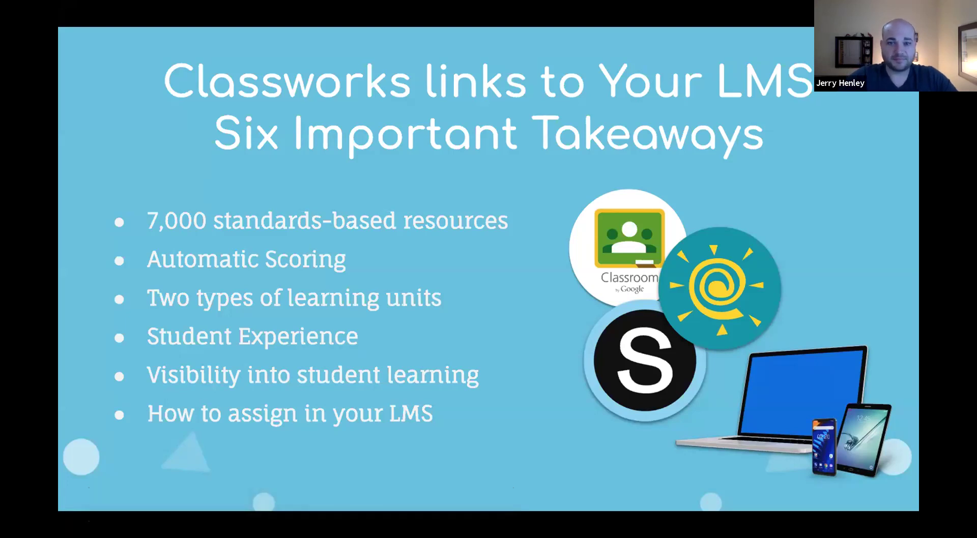
{"action": "key", "text": "Escape"}
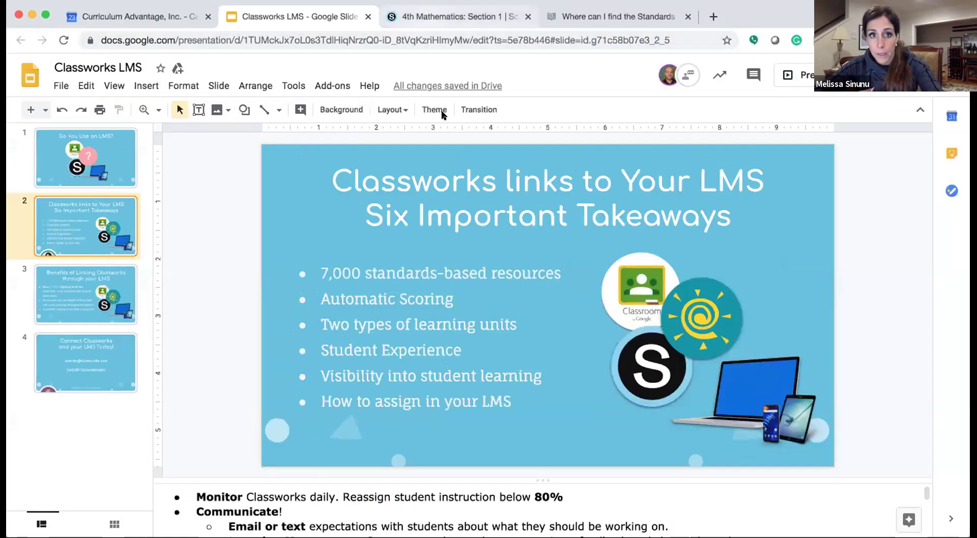
- Switch to the 4th Mathematics: Section 1 course in Schoology and expand the Place Value folder, keeping Fractions expanded
{"action": "left_click", "coordinate": [428, 17]}
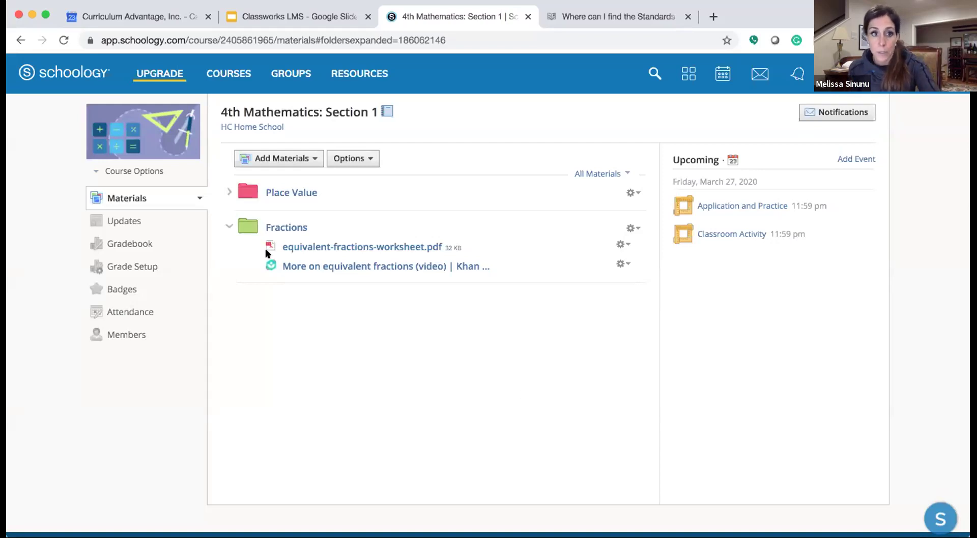
{"action": "left_click", "coordinate": [225, 227]}
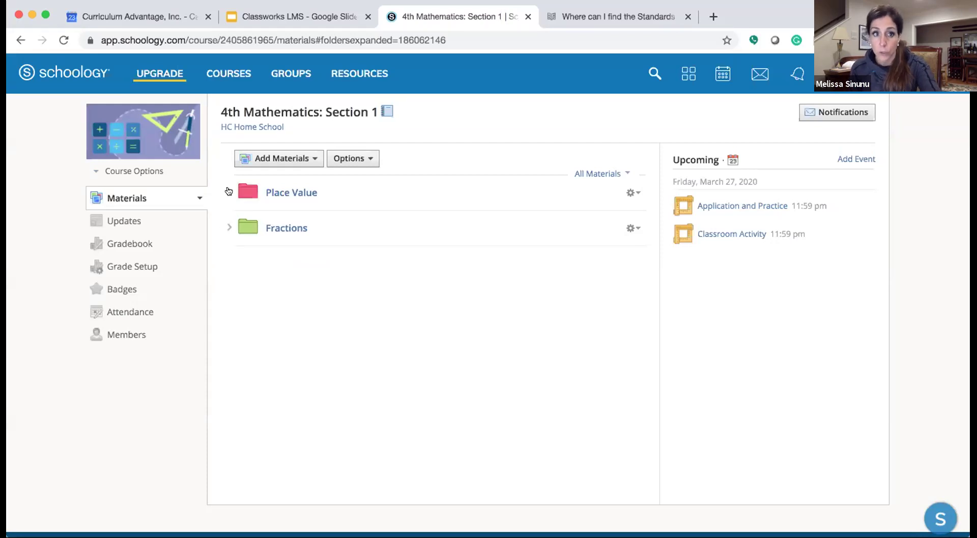
{"action": "left_click", "coordinate": [228, 227]}
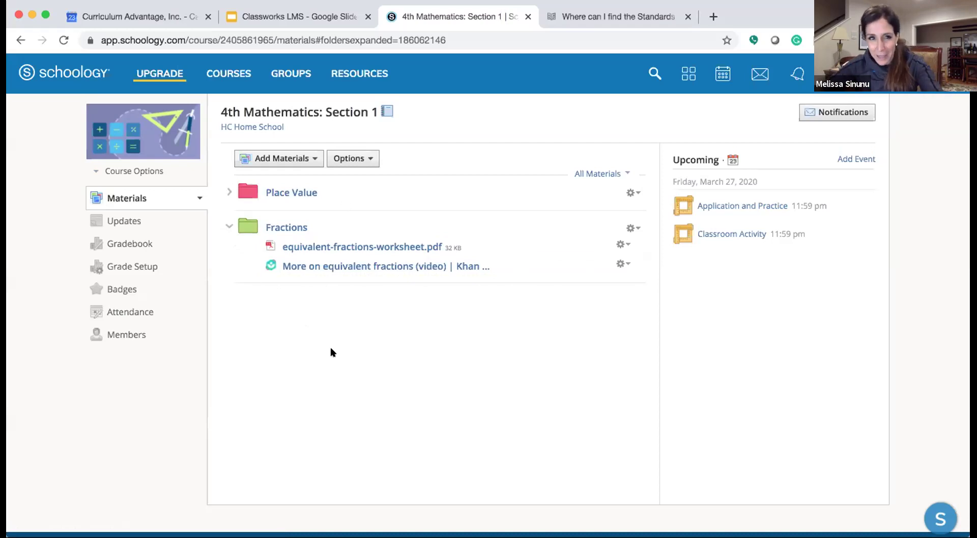
{"action": "left_click", "coordinate": [229, 193]}
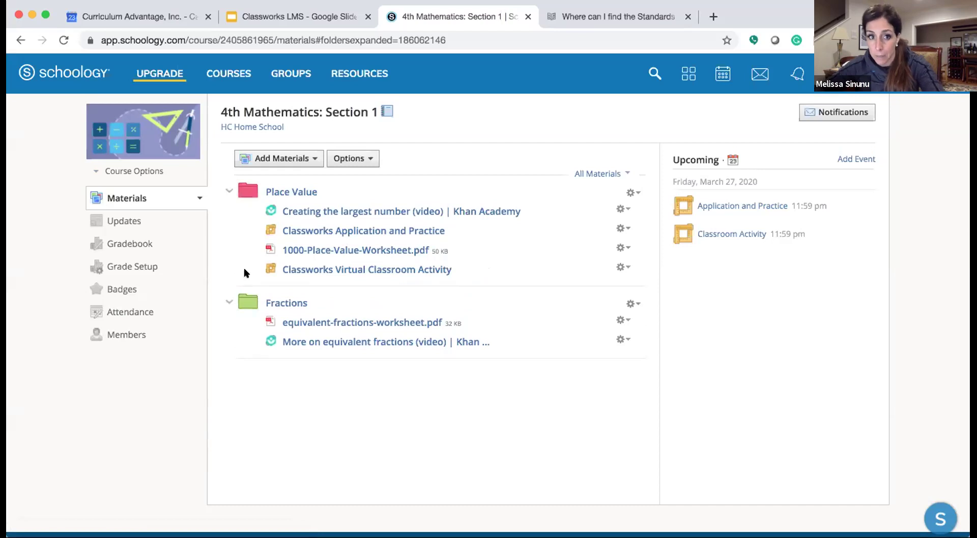
- Open the Classworks Application and Practice assignment, launch the Place Value to Thousands unit and start its mini-lesson
{"action": "left_click", "coordinate": [309, 231]}
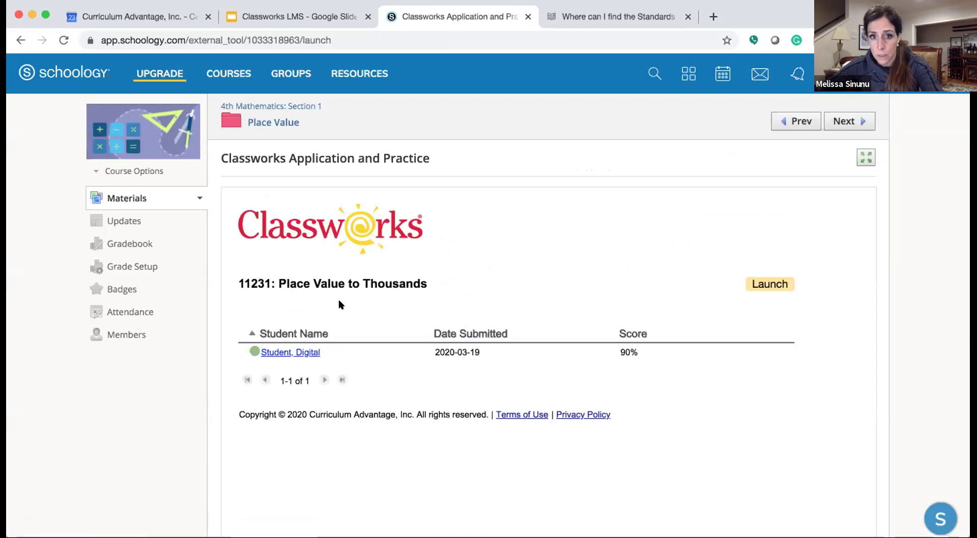
{"action": "left_click", "coordinate": [757, 281]}
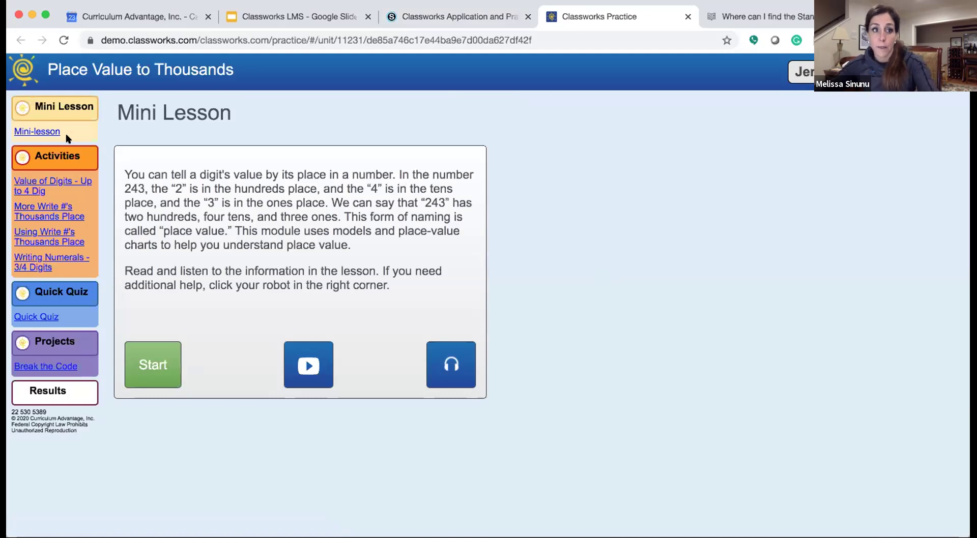
{"action": "left_click", "coordinate": [147, 359]}
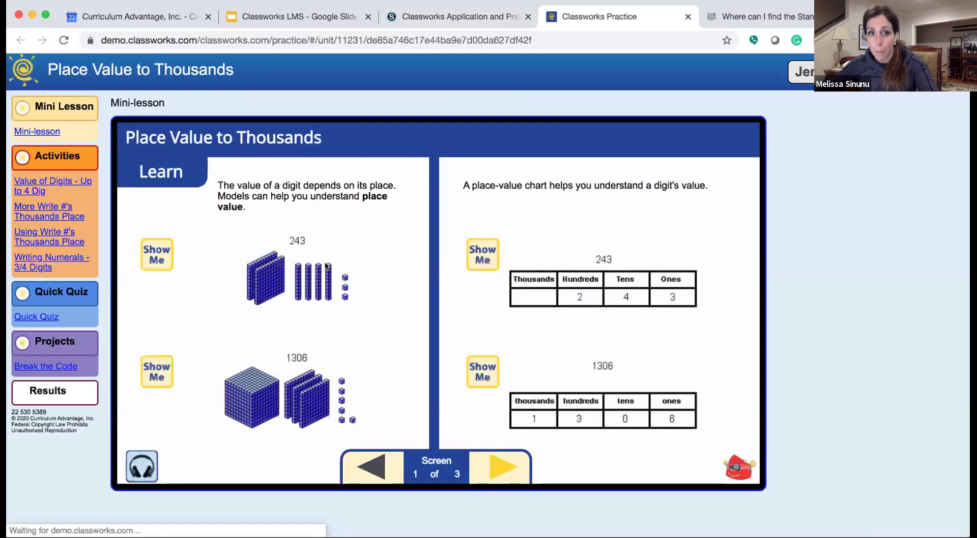
- Play the model and place-value chart demonstrations for 243 and 1306, and advance the mini-lesson to screen 2
{"action": "left_click", "coordinate": [158, 257]}
{"action": "left_click", "coordinate": [148, 365]}
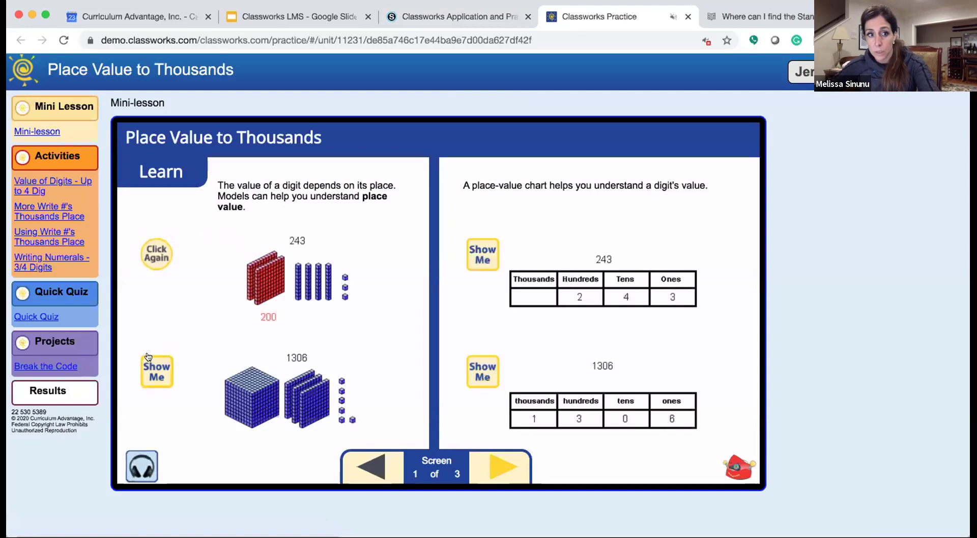
{"action": "left_click", "coordinate": [148, 250]}
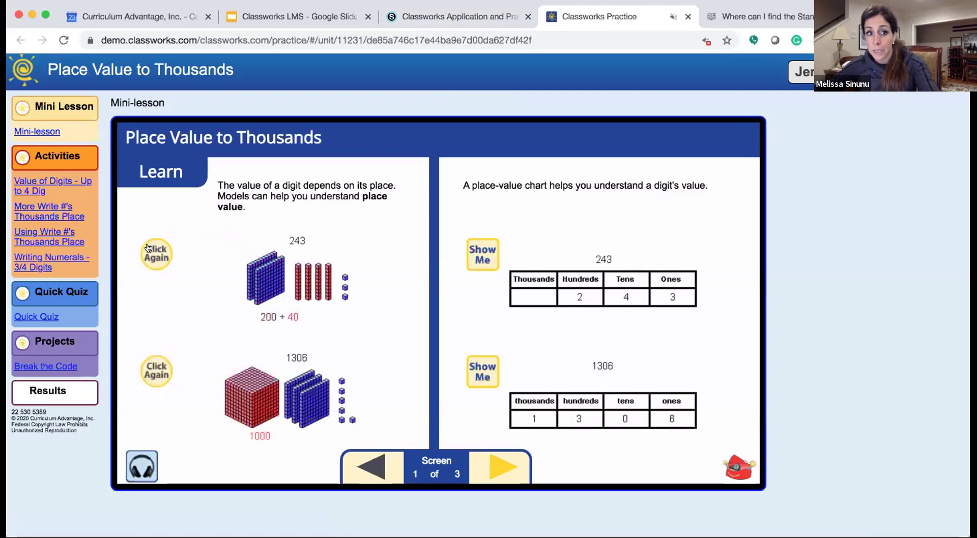
{"action": "left_click", "coordinate": [476, 252]}
{"action": "left_click", "coordinate": [477, 367]}
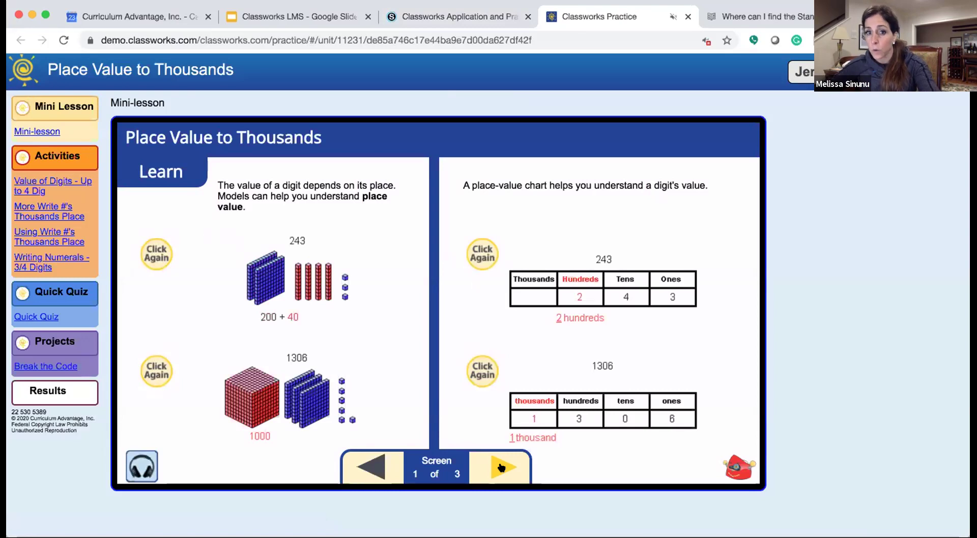
{"action": "left_click", "coordinate": [504, 467]}
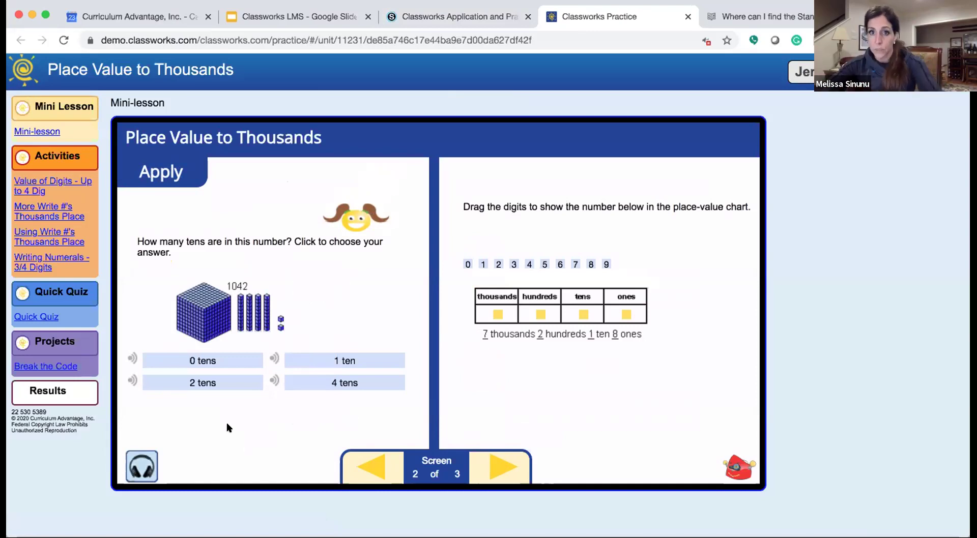
- Start the Value of Digits - Up to 4 Dig activity and begin its place value game
{"action": "left_click", "coordinate": [25, 181]}
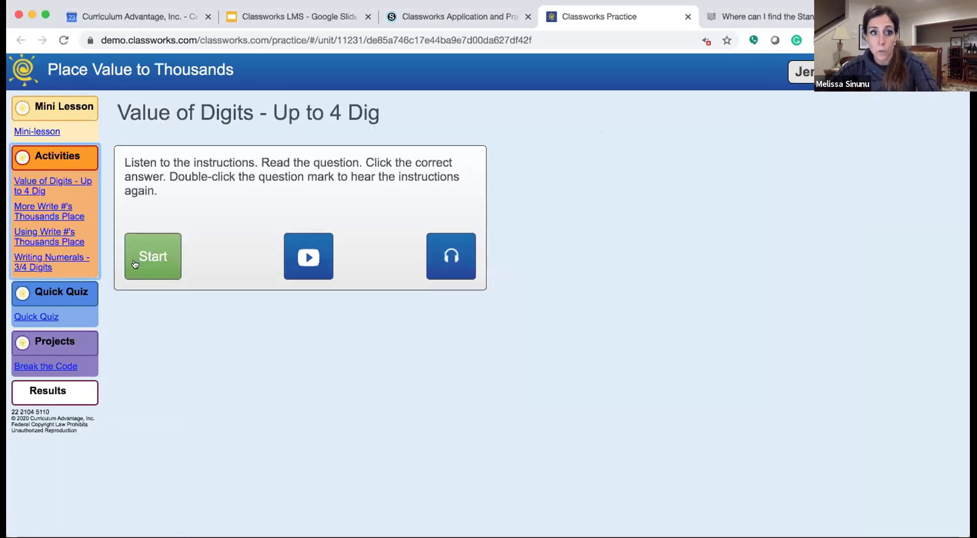
{"action": "left_click", "coordinate": [135, 264]}
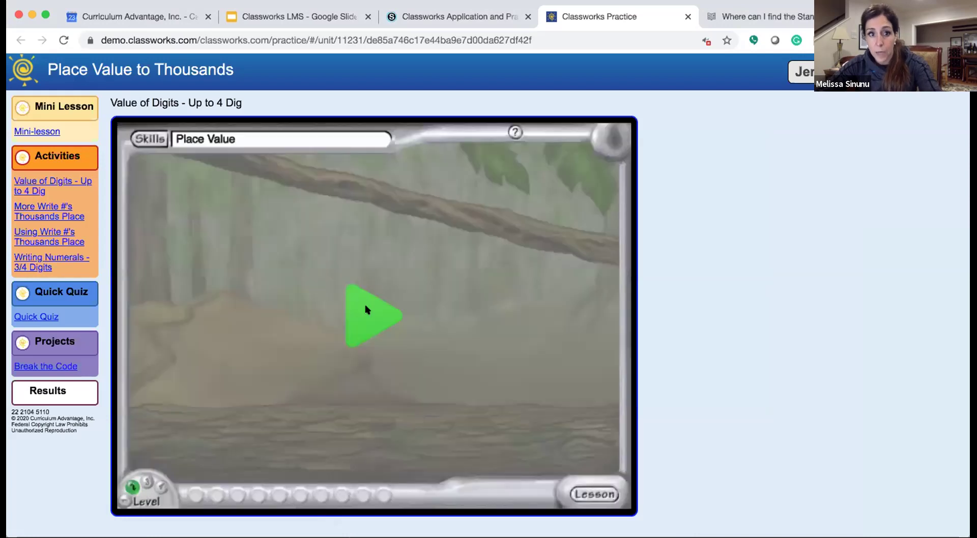
{"action": "left_click", "coordinate": [365, 309]}
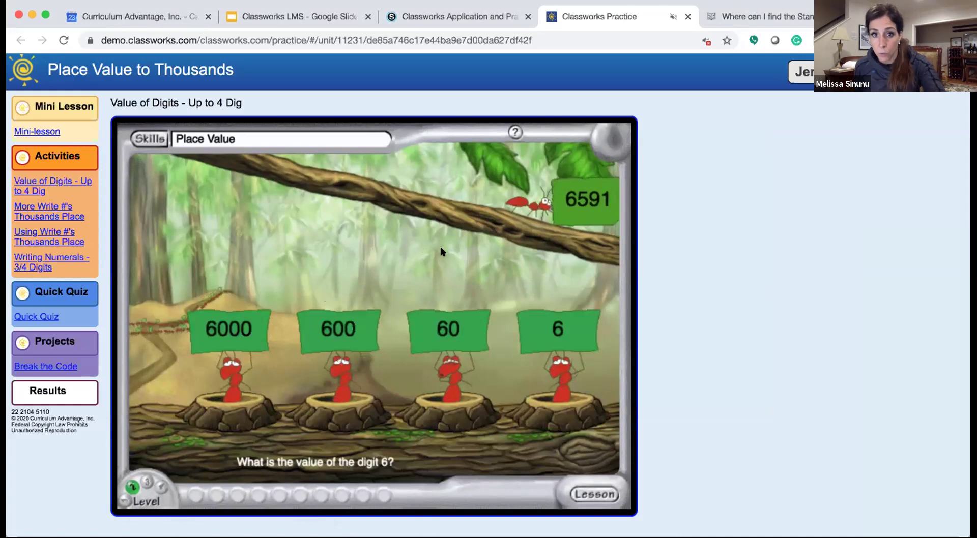
- Answer the place value questions with 6000 for the first, 5 and 2 for the hundreds digit of 256, and 40 for the digit 4
{"action": "left_click", "coordinate": [232, 329]}
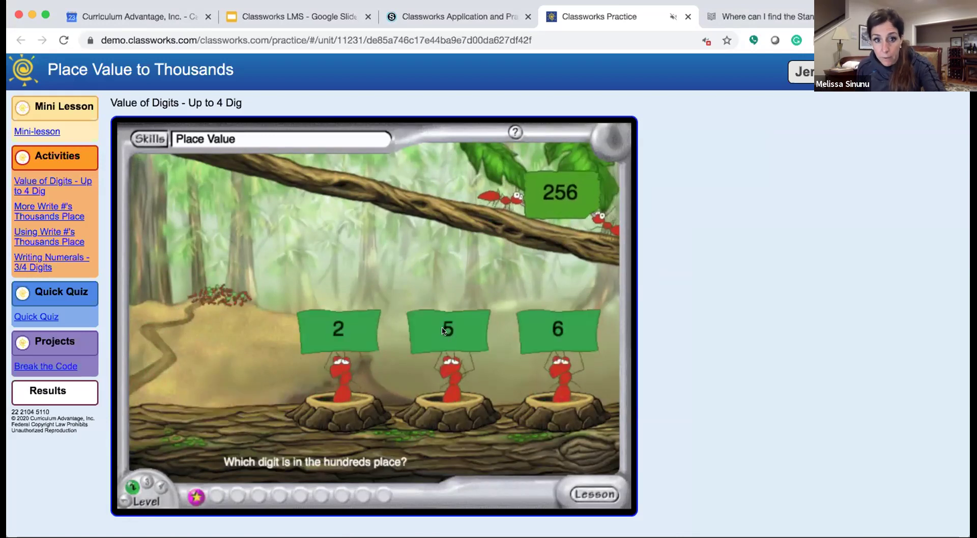
{"action": "left_click", "coordinate": [442, 329]}
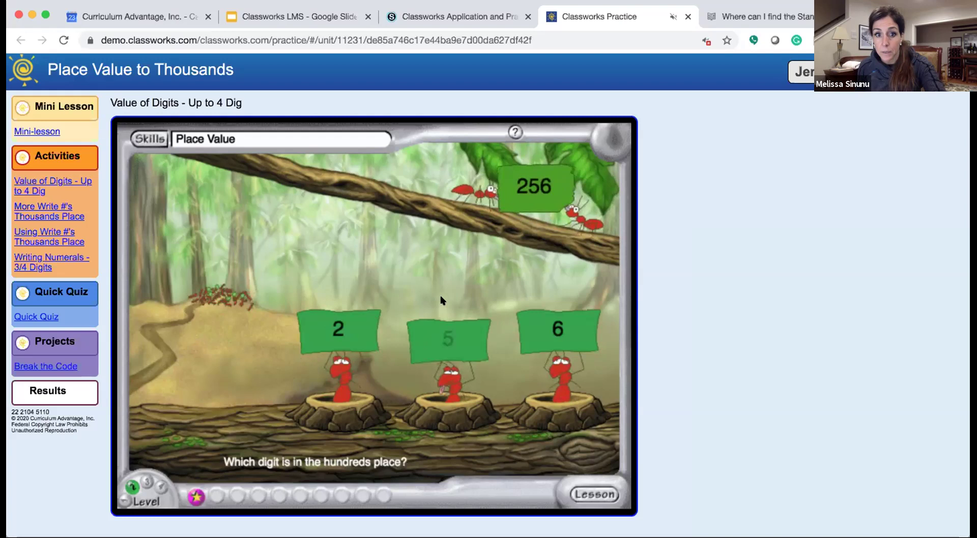
{"action": "left_click", "coordinate": [331, 322]}
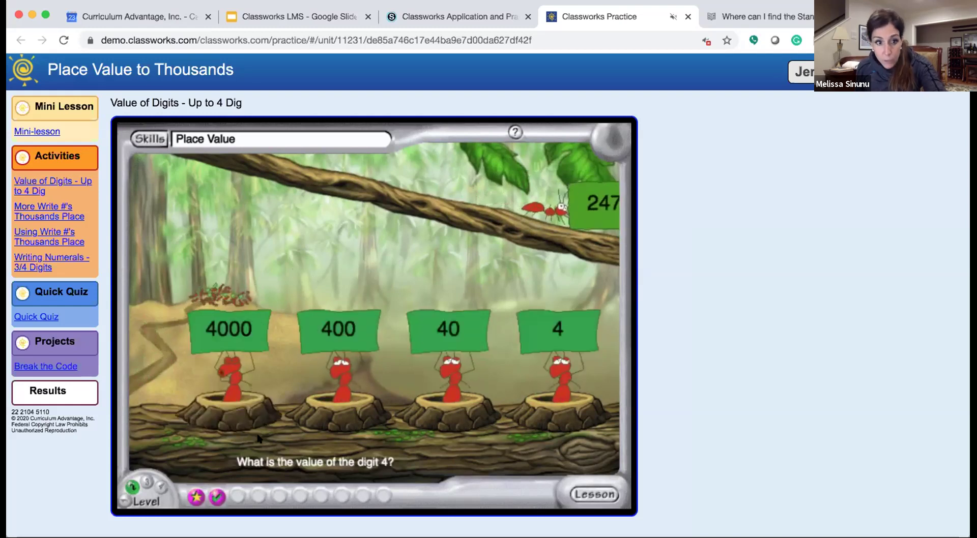
{"action": "left_click", "coordinate": [443, 337]}
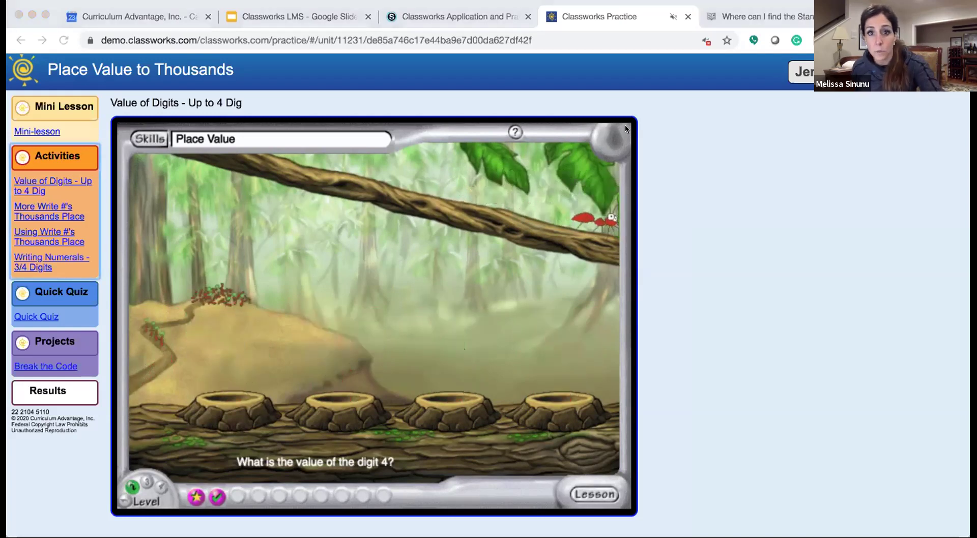
- Leave the Value of Digits activity and start the More Write #'s Thousands Place activity
{"action": "left_click", "coordinate": [603, 130]}
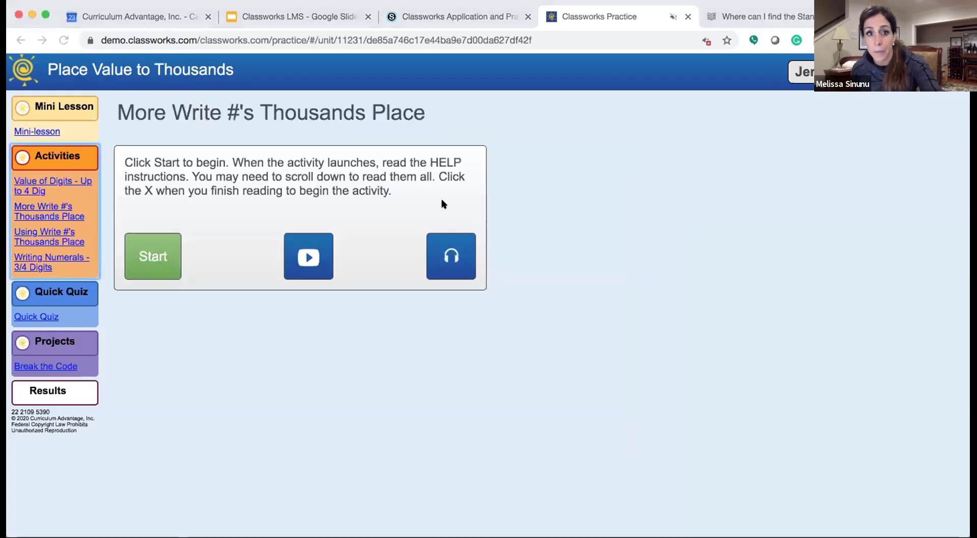
{"action": "left_click", "coordinate": [148, 256]}
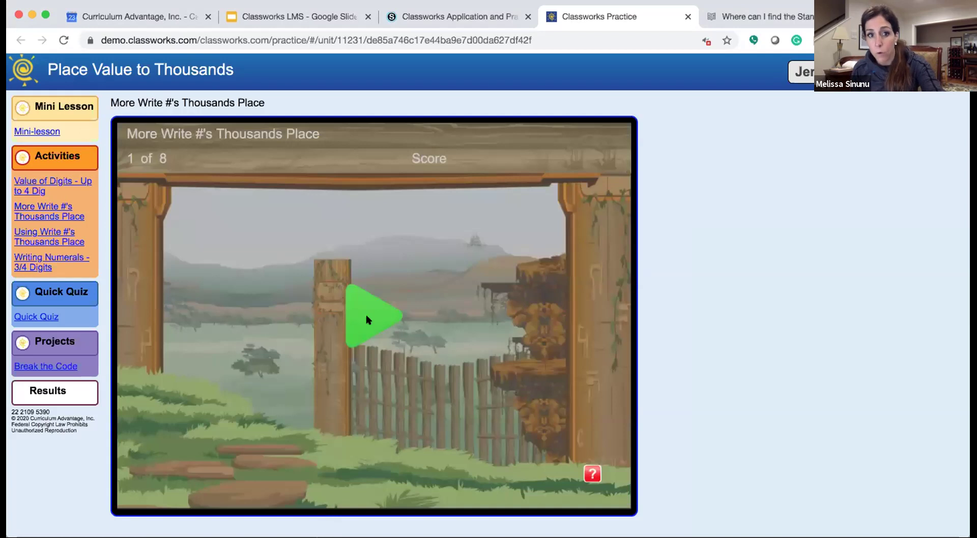
{"action": "left_click", "coordinate": [367, 320]}
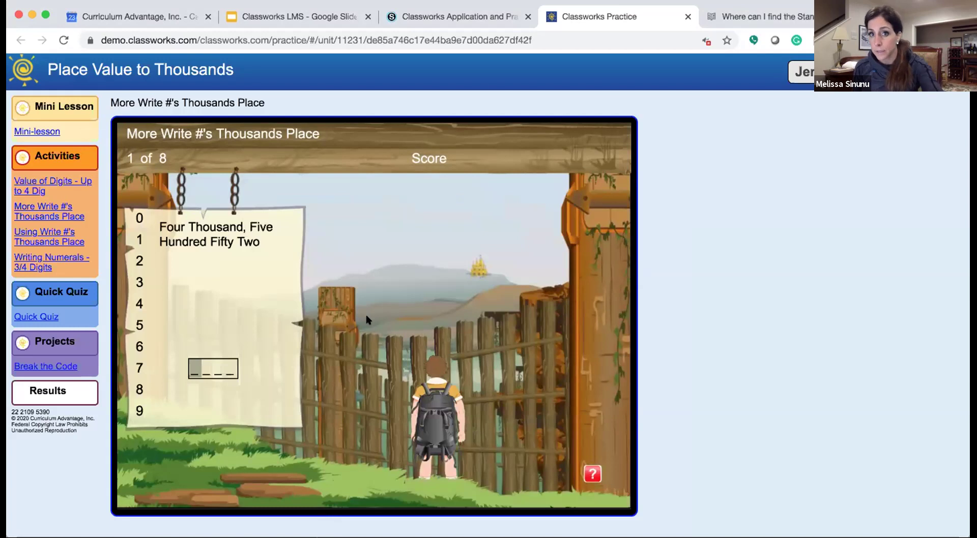
- Close the practice unit without saving and open the student's results for Place Value to Thousands
{"action": "left_click", "coordinate": [687, 16]}
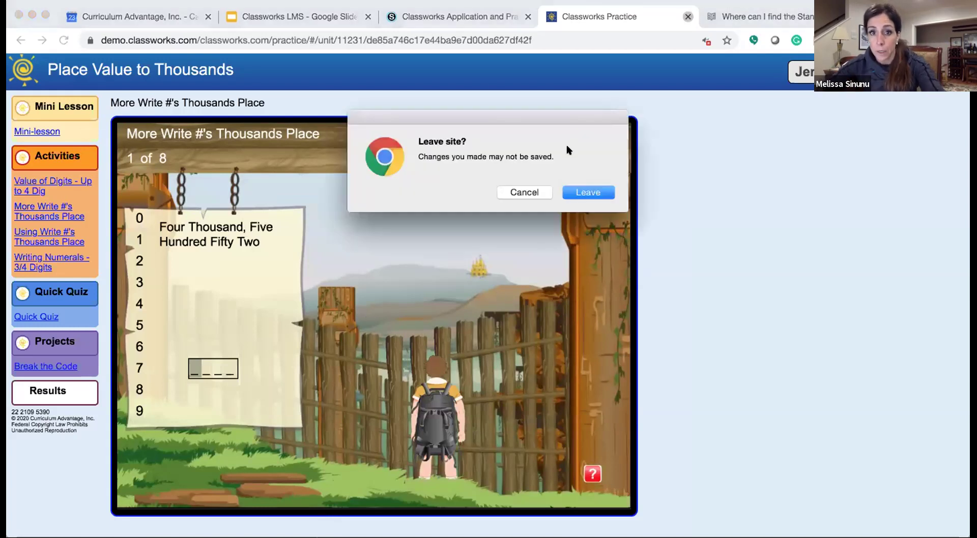
{"action": "left_click", "coordinate": [578, 192]}
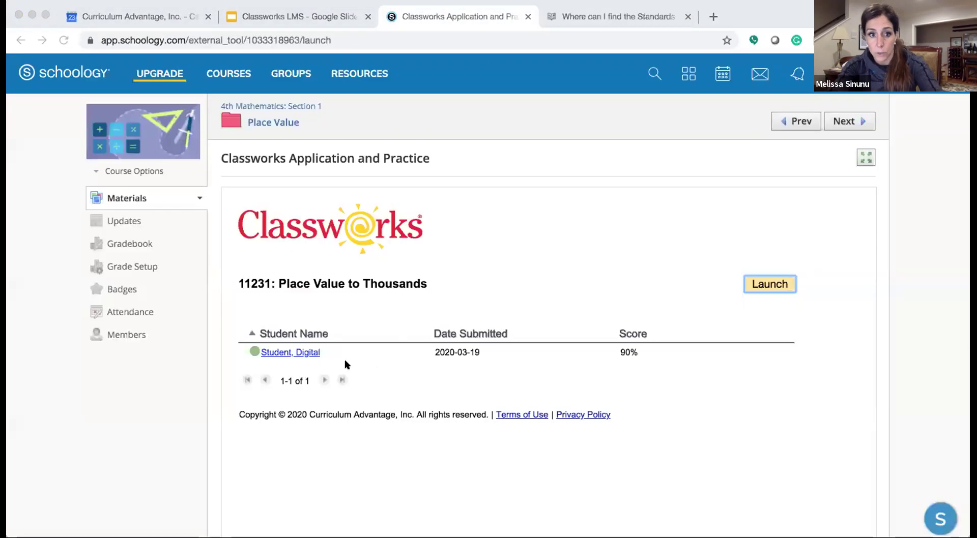
{"action": "left_click", "coordinate": [283, 353]}
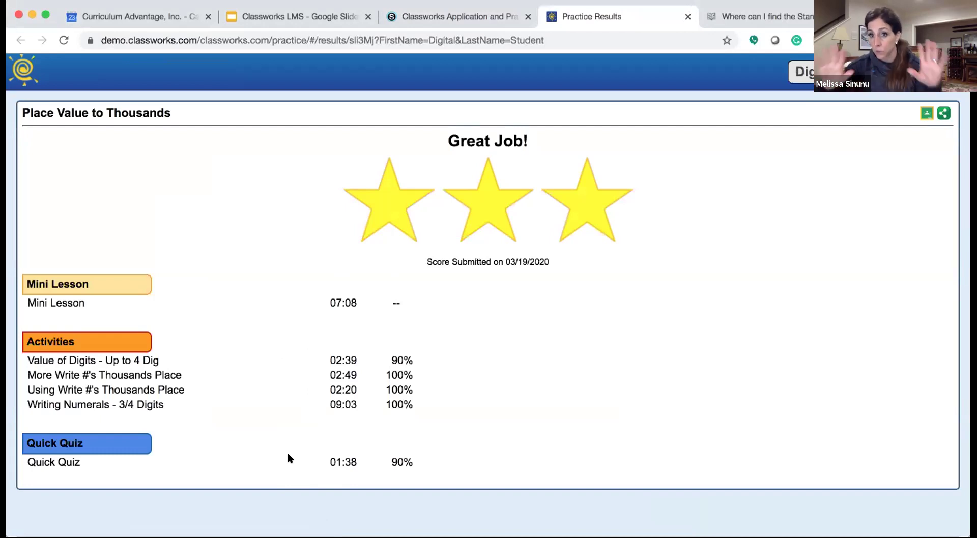
- Return to the 4th Mathematics: Section 1 materials in Schoology and expand the Place Value folder
{"action": "left_click", "coordinate": [419, 18]}
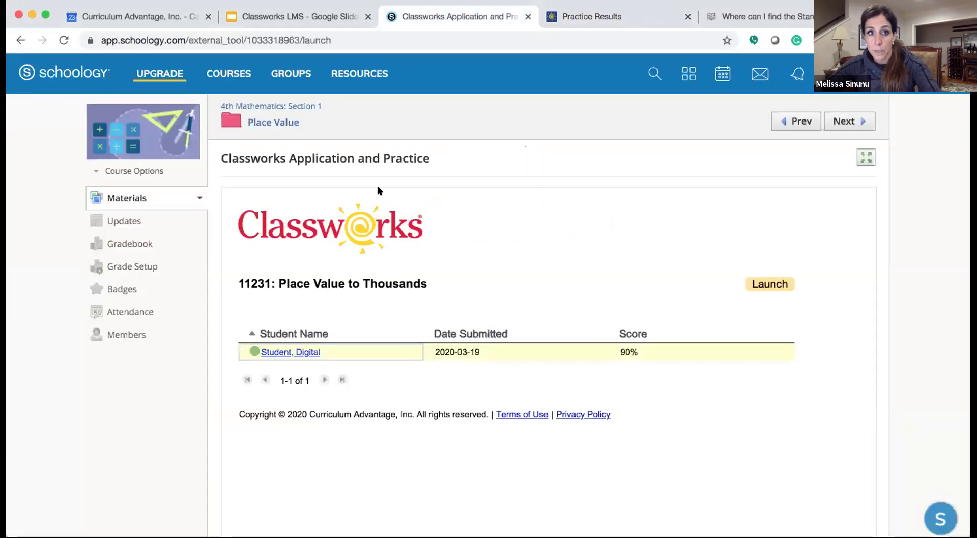
{"action": "left_click", "coordinate": [272, 111]}
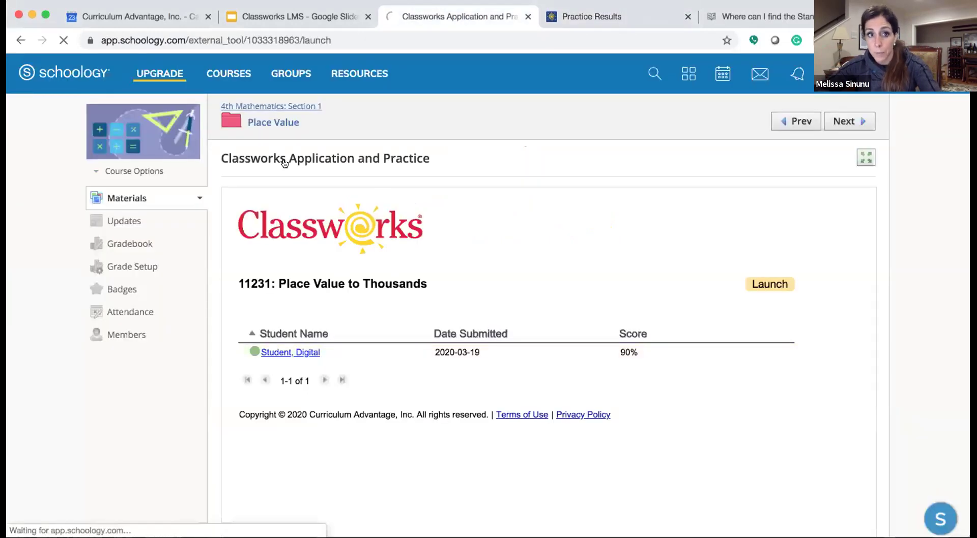
{"action": "left_click", "coordinate": [229, 192]}
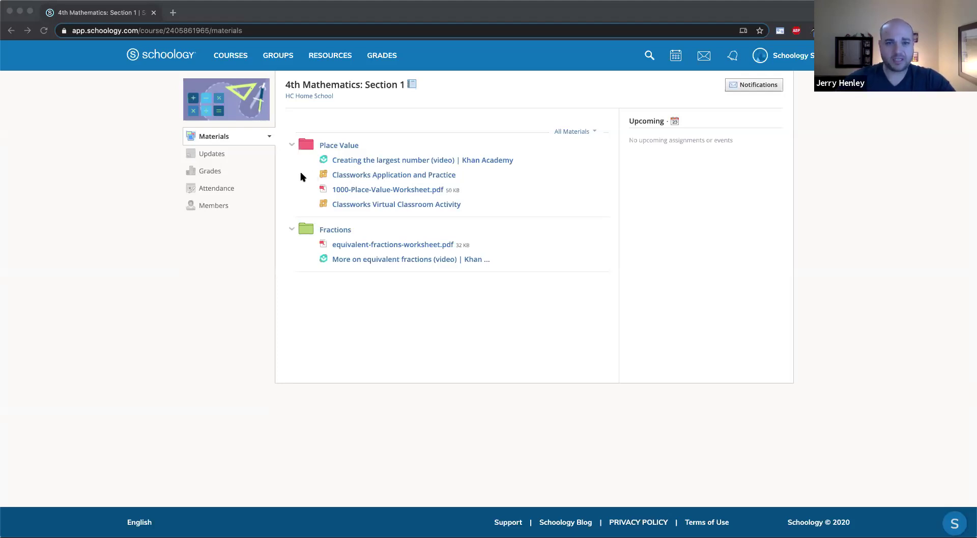
- In the student's course view, launch the Classworks Application and Practice unit and examine its results page
{"action": "left_click", "coordinate": [362, 175]}
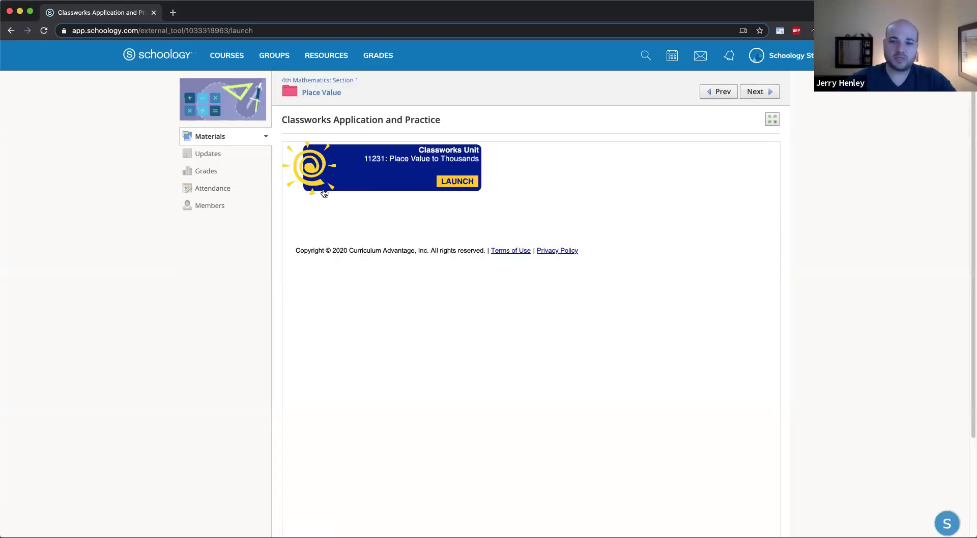
{"action": "left_click", "coordinate": [457, 183]}
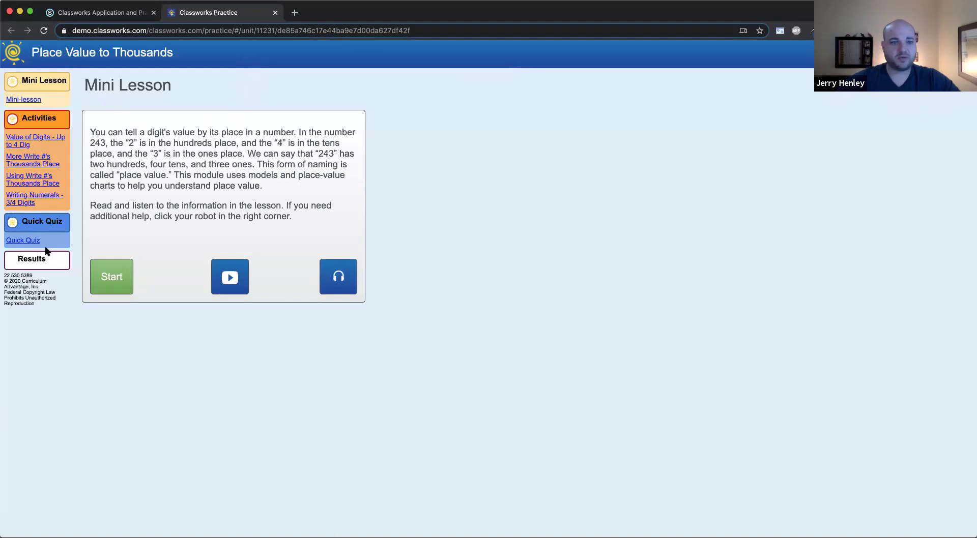
{"action": "left_click", "coordinate": [38, 262]}
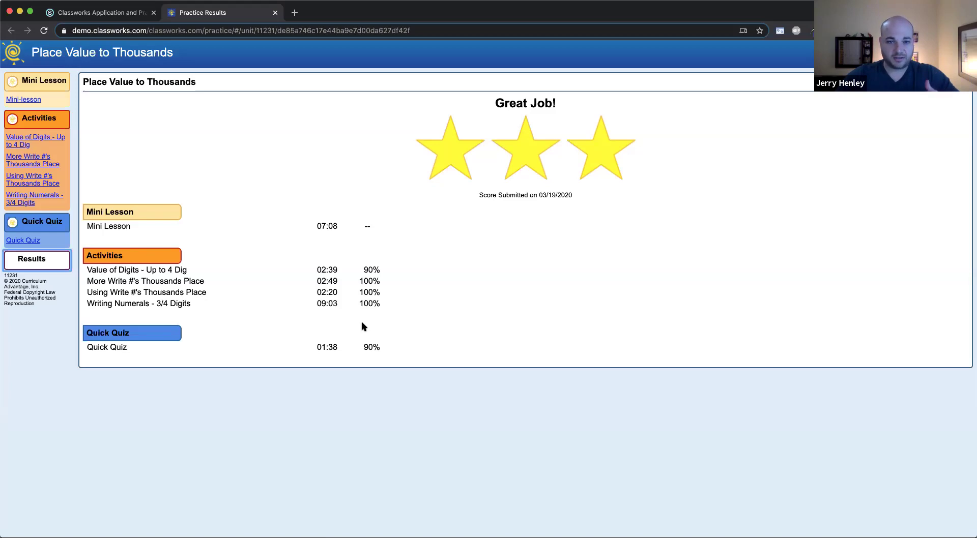
- Close the practice results and open the Classworks Virtual Classroom Activity from the Place Value folder
{"action": "left_click", "coordinate": [275, 12]}
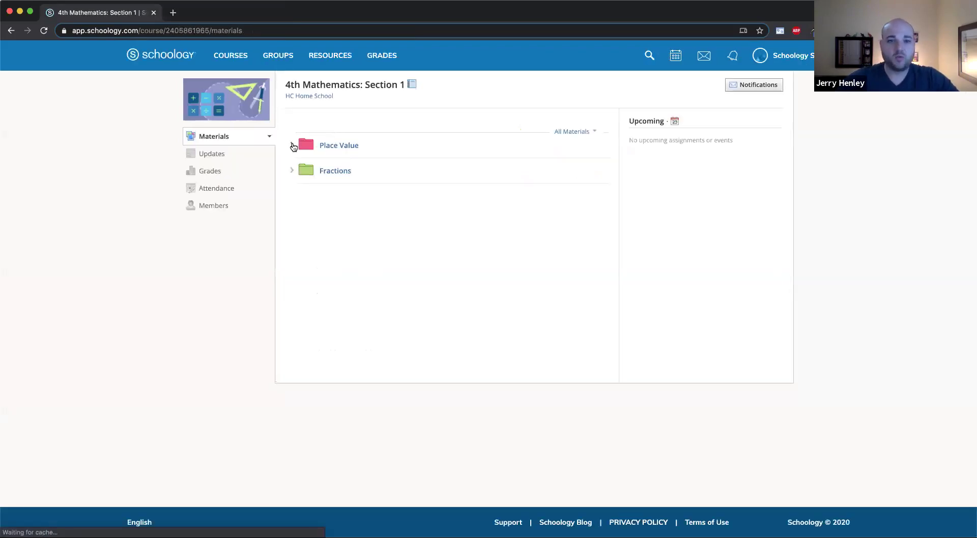
{"action": "left_click", "coordinate": [292, 145]}
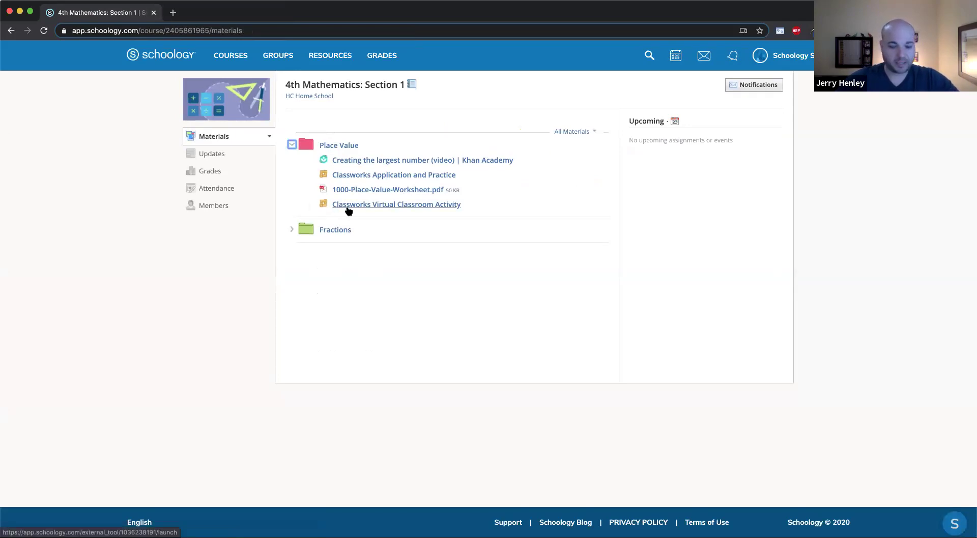
{"action": "left_click", "coordinate": [360, 206]}
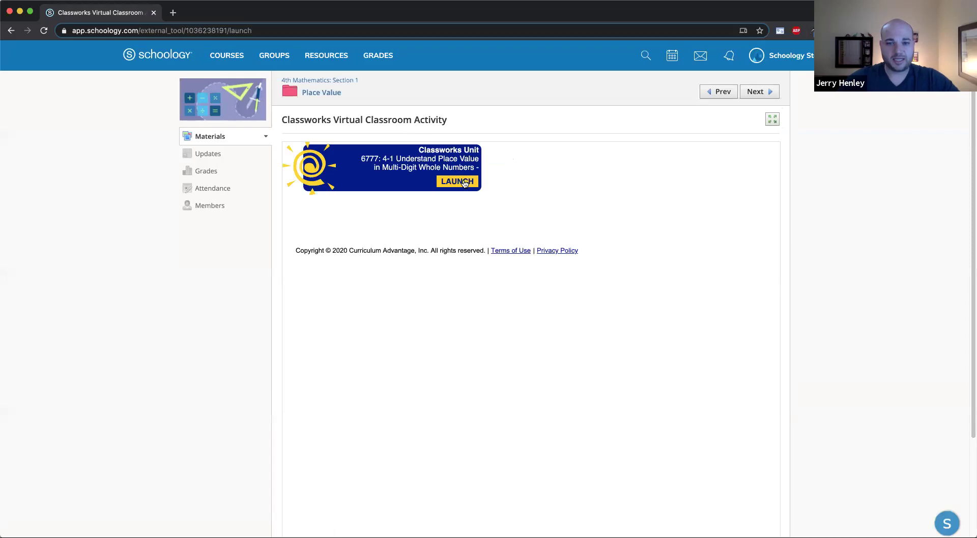
- Launch the 4-1 Understand Place Value in Multi-Digit Whole Numbers unit as the student and submit the scores from its results
{"action": "left_click", "coordinate": [464, 183]}
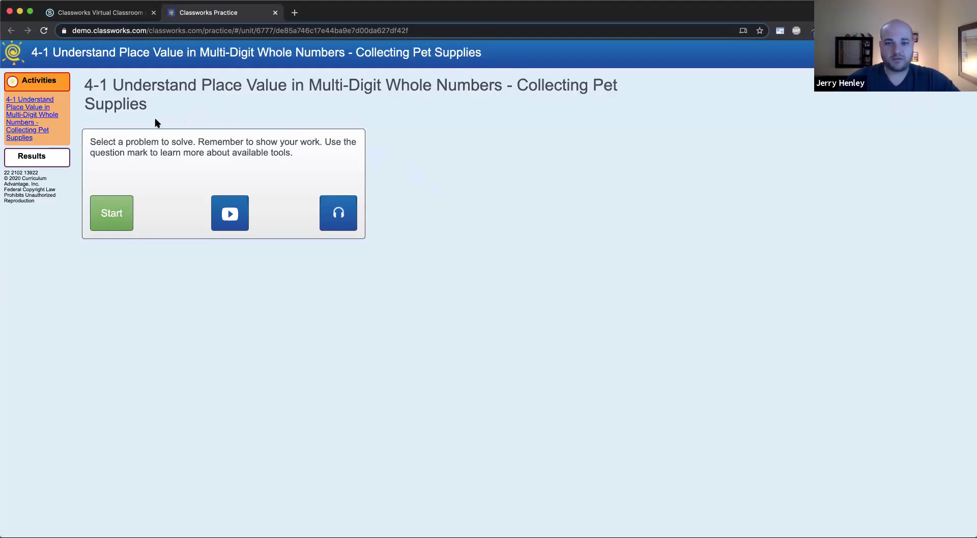
{"action": "left_click", "coordinate": [40, 157]}
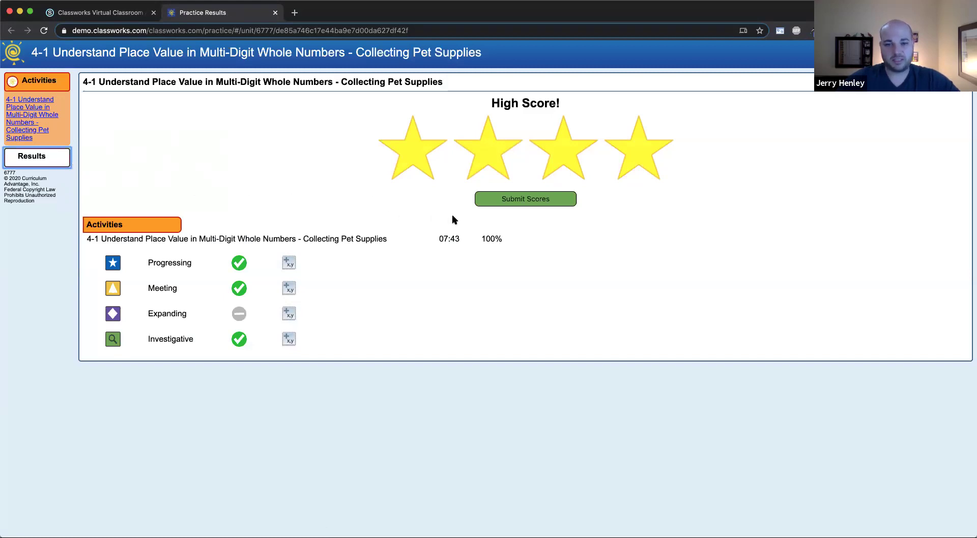
{"action": "left_click", "coordinate": [540, 204]}
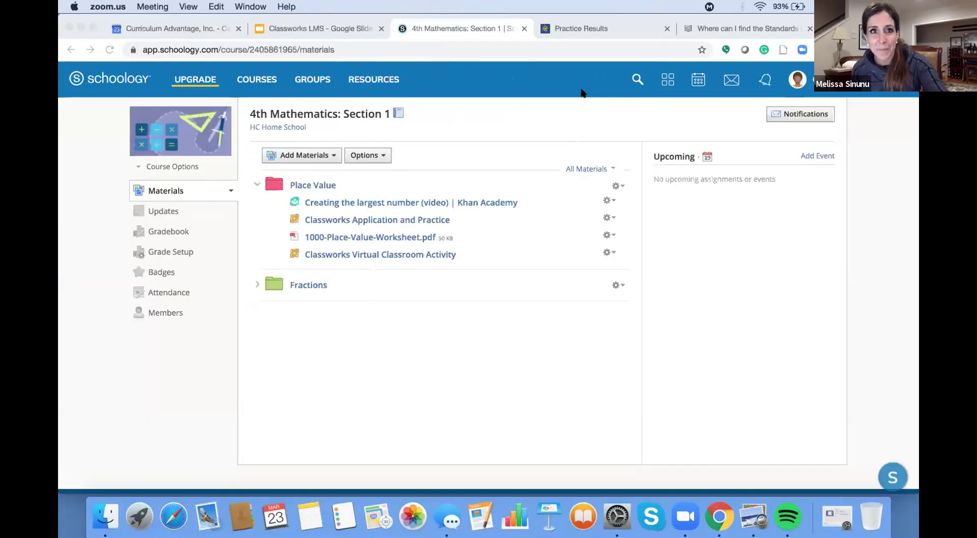
- In the teacher's course view, launch the Classworks Virtual Classroom Activity and start the Collecting Pet Supplies problems
{"action": "left_click", "coordinate": [355, 255]}
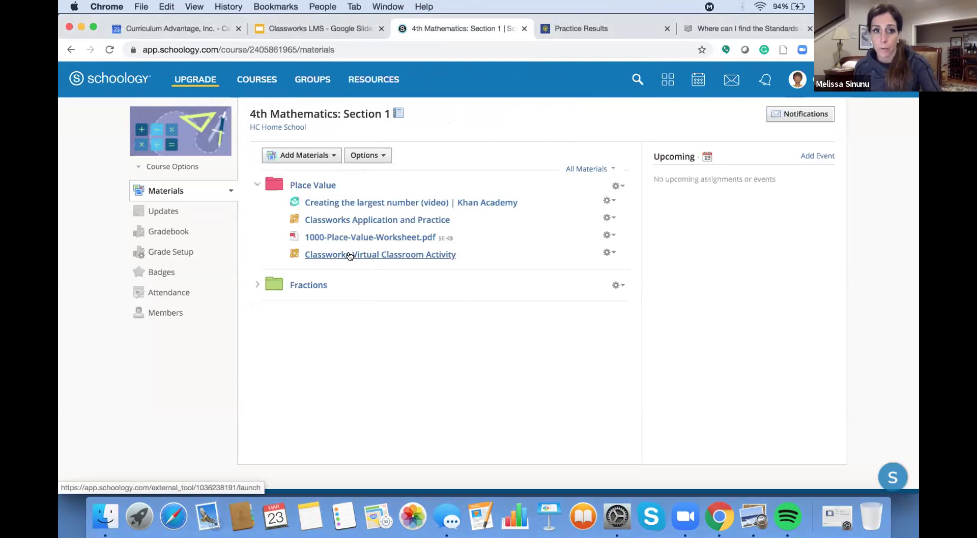
{"action": "left_click", "coordinate": [350, 254]}
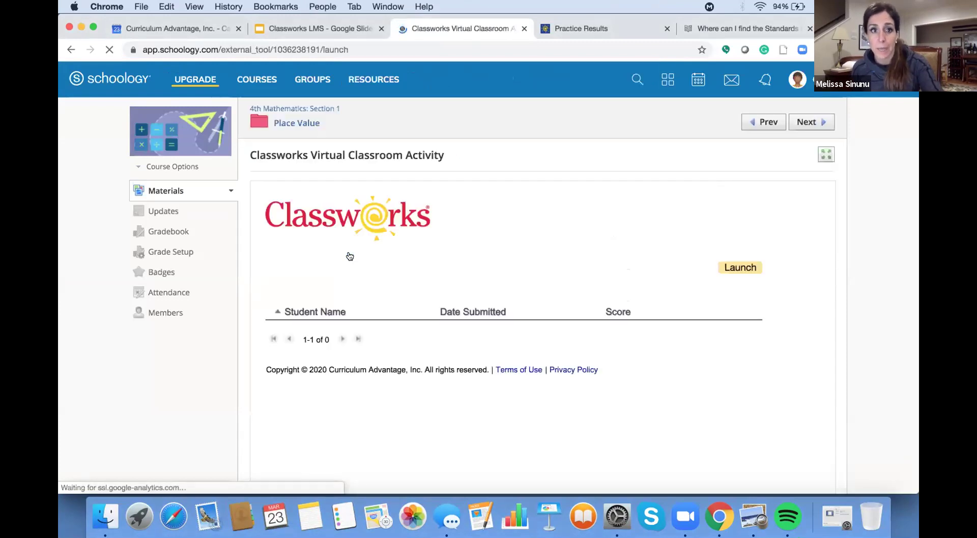
{"action": "left_click", "coordinate": [733, 279]}
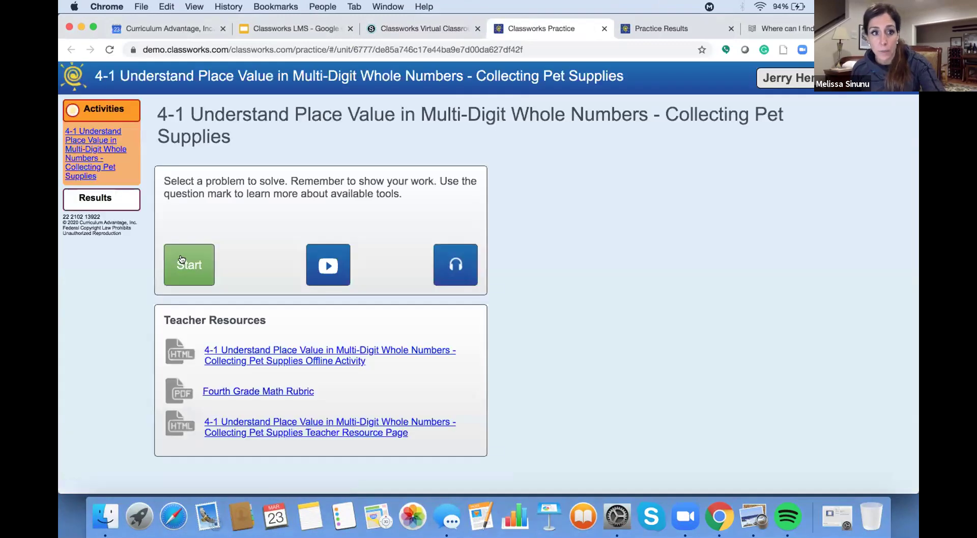
{"action": "left_click", "coordinate": [171, 260]}
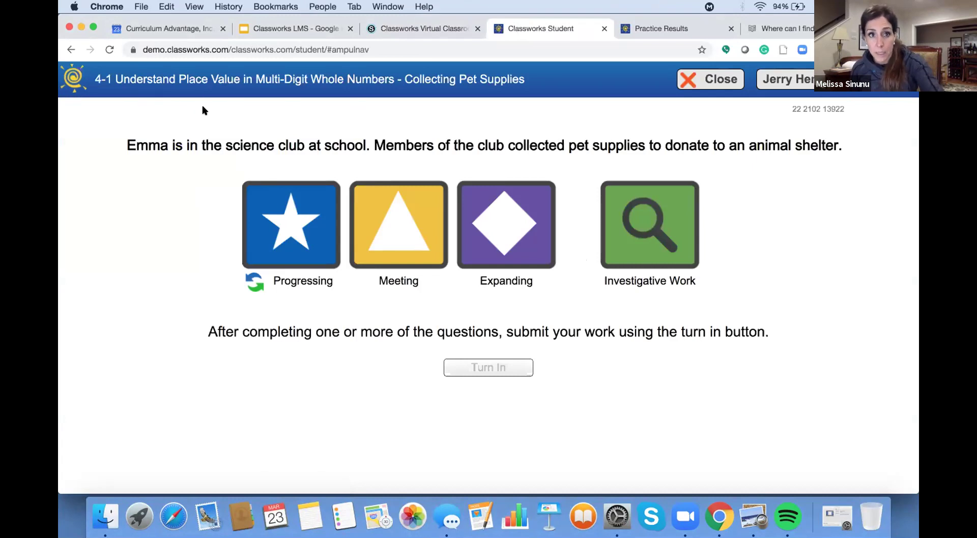
- Examine the Progressing problem and its answer choices, show its first hint, and close the activity
{"action": "left_click", "coordinate": [285, 214]}
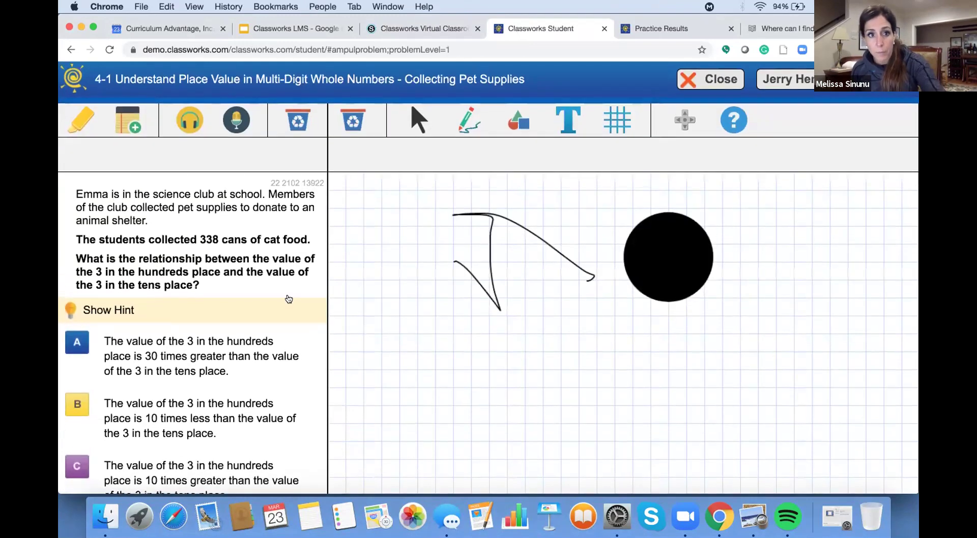
{"action": "scroll", "coordinate": [247, 353], "scroll_direction": "down", "scroll_amount": 5}
{"action": "scroll", "coordinate": [247, 352], "scroll_direction": "up", "scroll_amount": 5}
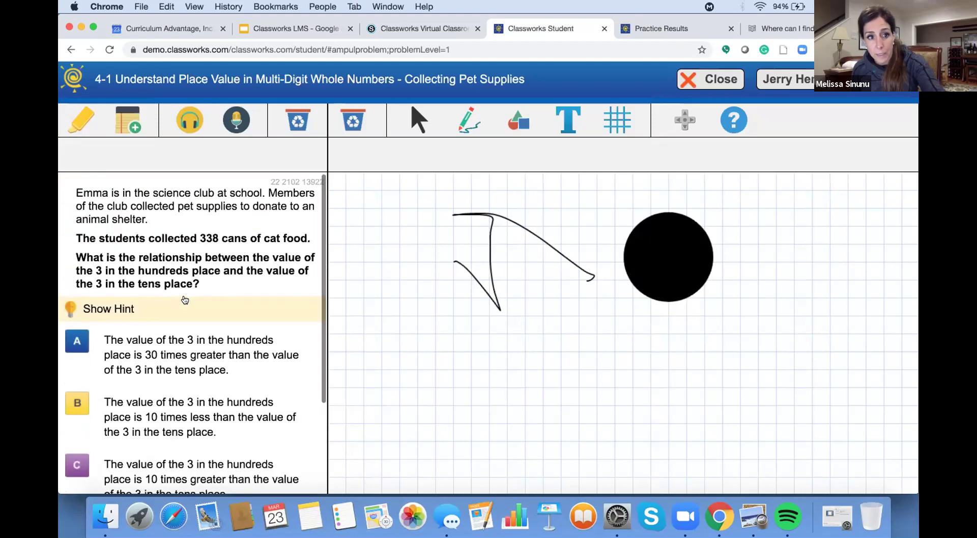
{"action": "left_click", "coordinate": [185, 305]}
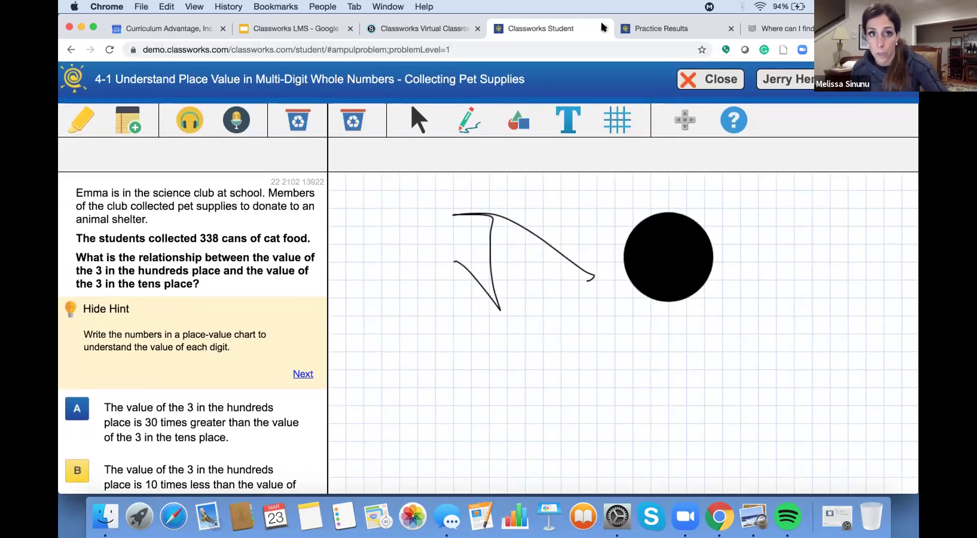
{"action": "key", "text": "super+w"}
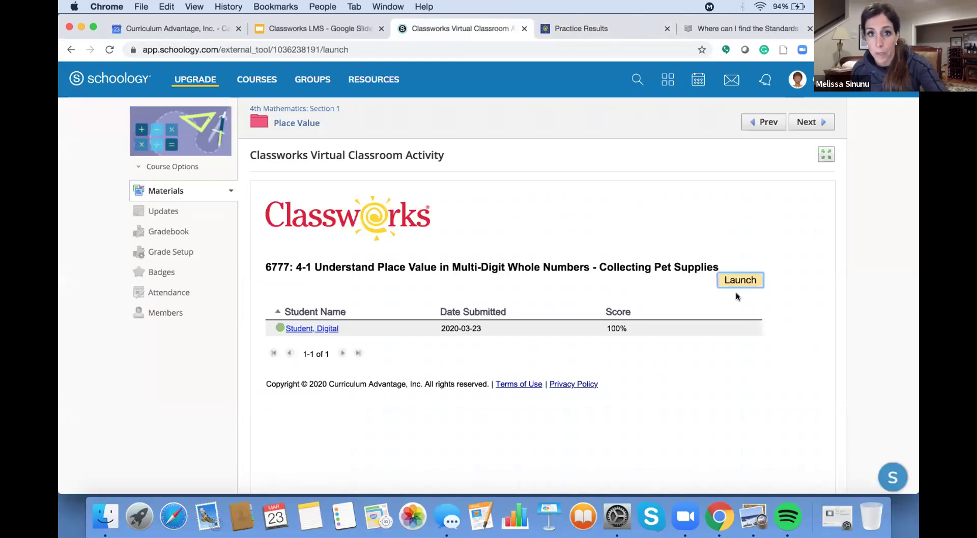
- Relaunch the Collecting Pet Supplies activity and open its Meeting problem
{"action": "left_click", "coordinate": [741, 280]}
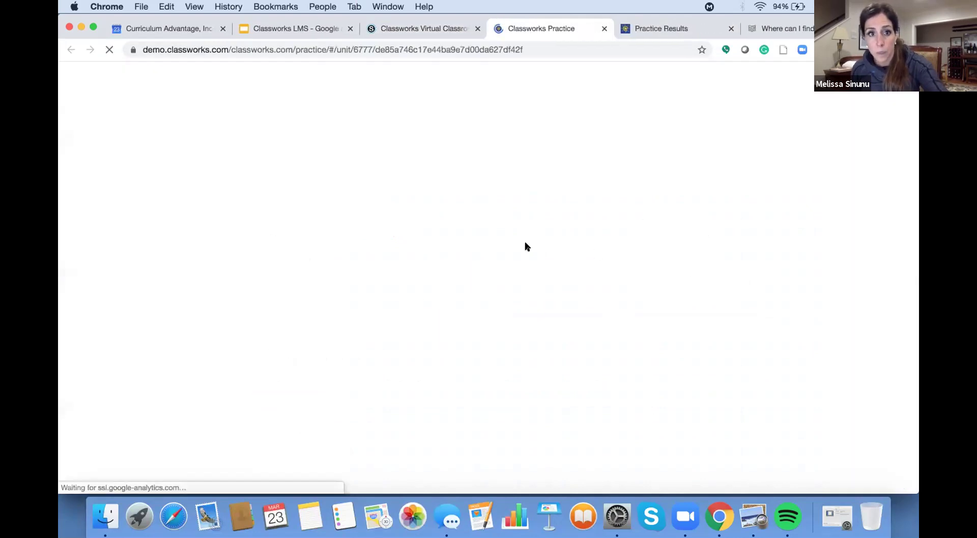
{"action": "left_click", "coordinate": [192, 267]}
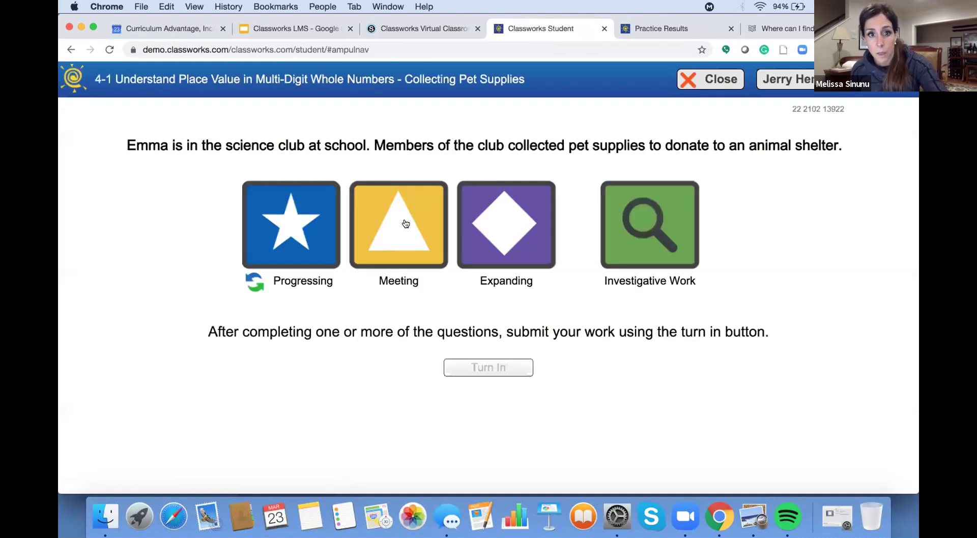
{"action": "left_click", "coordinate": [404, 224]}
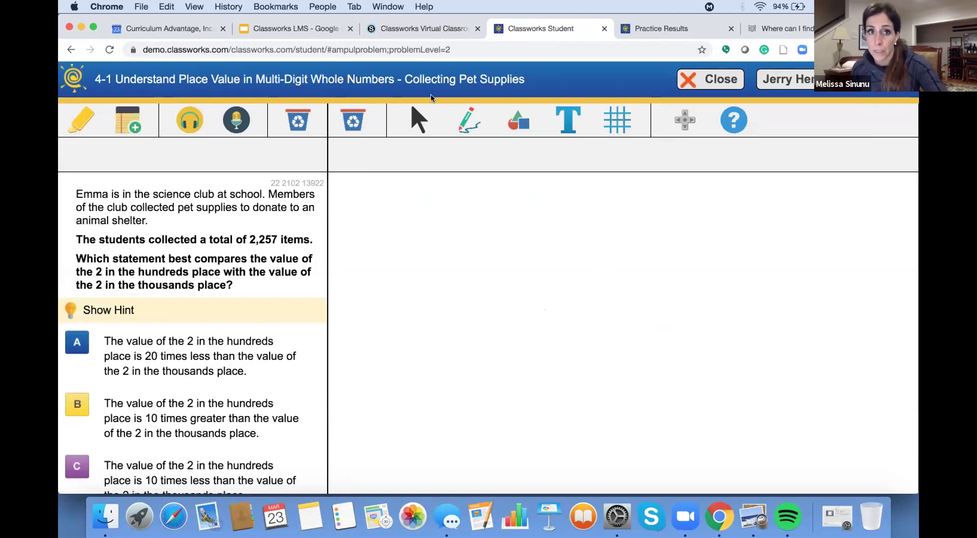
- Open the student's results for the virtual classroom activity and view the submitted Progressing work
{"action": "left_click", "coordinate": [416, 26]}
{"action": "left_click", "coordinate": [301, 329]}
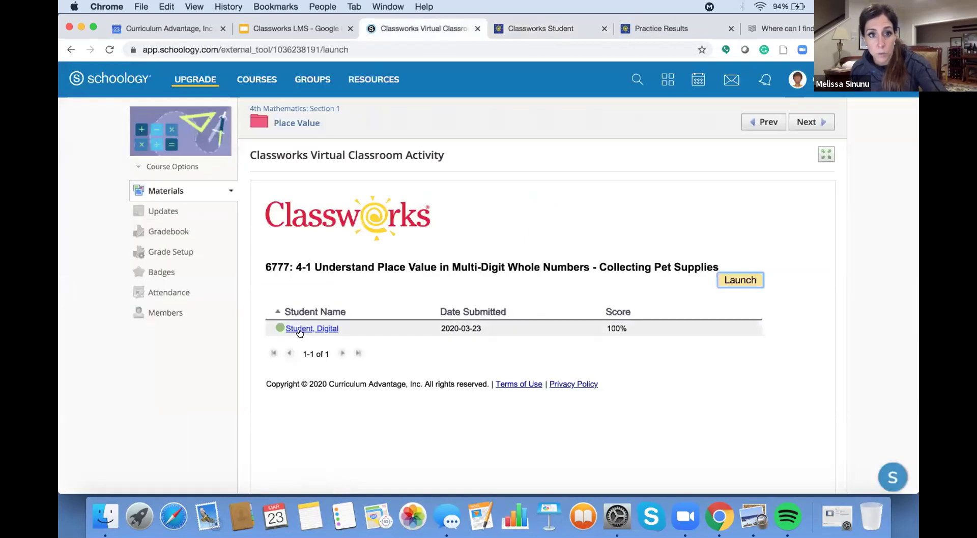
{"action": "left_click", "coordinate": [301, 328]}
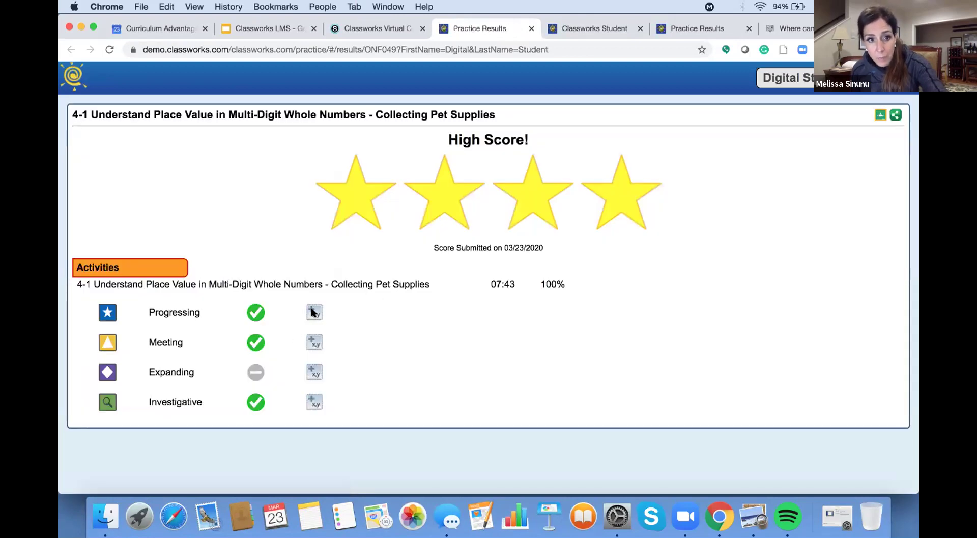
{"action": "left_click", "coordinate": [314, 312]}
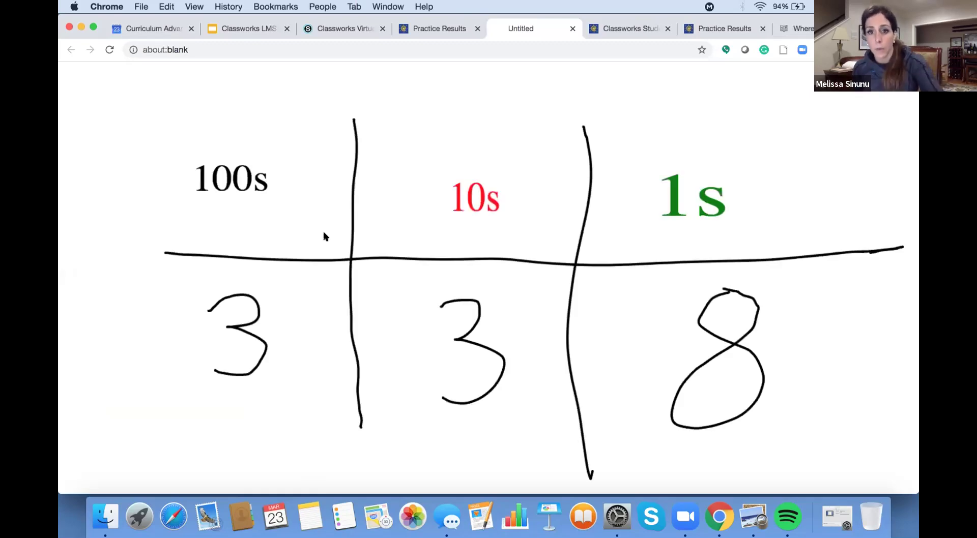
{"action": "left_click", "coordinate": [572, 28]}
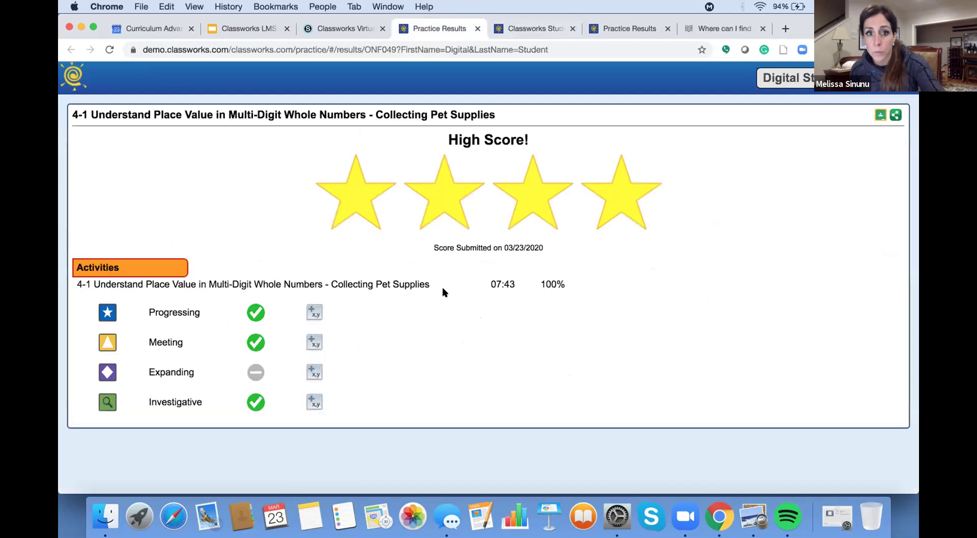
- View the student's submitted work for the Meeting and Investigative problems, and return to the results
{"action": "left_click", "coordinate": [313, 342]}
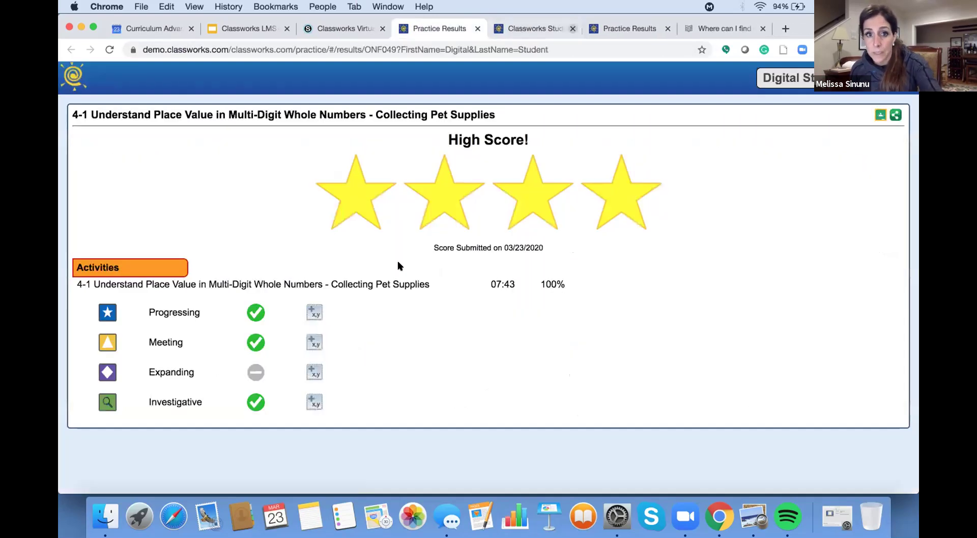
{"action": "left_click", "coordinate": [314, 402]}
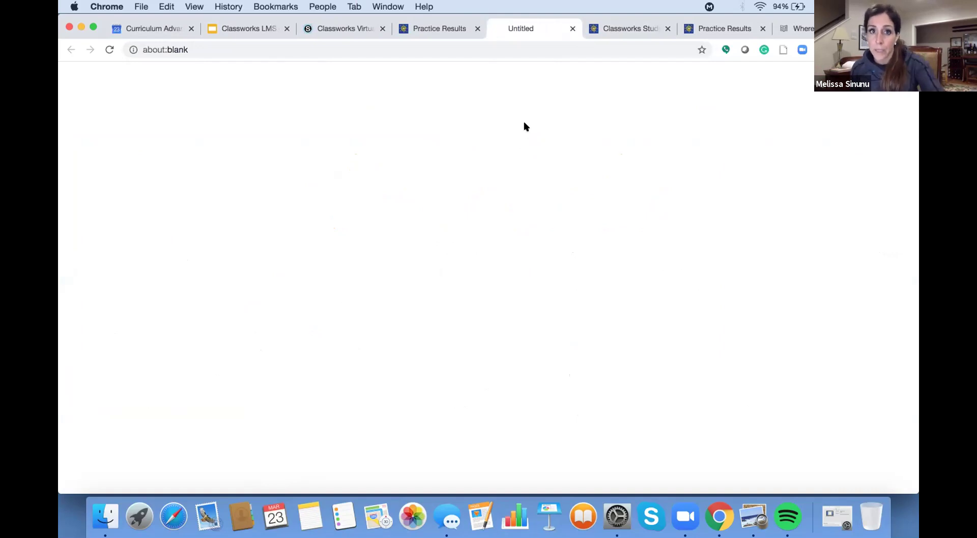
{"action": "left_click", "coordinate": [571, 29]}
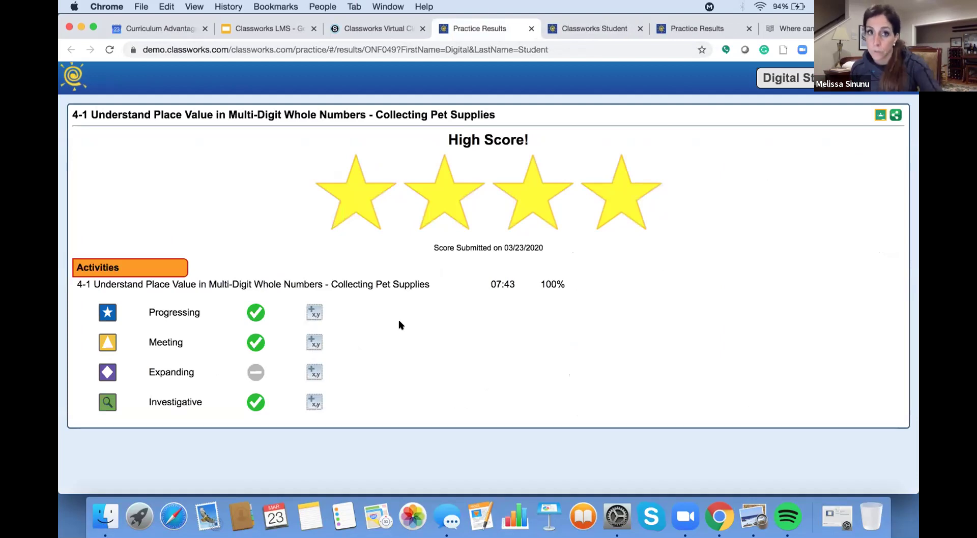
- Return to the Place Value folder, view the student's results in Classworks Application and Practice, and close them
{"action": "left_click", "coordinate": [359, 29]}
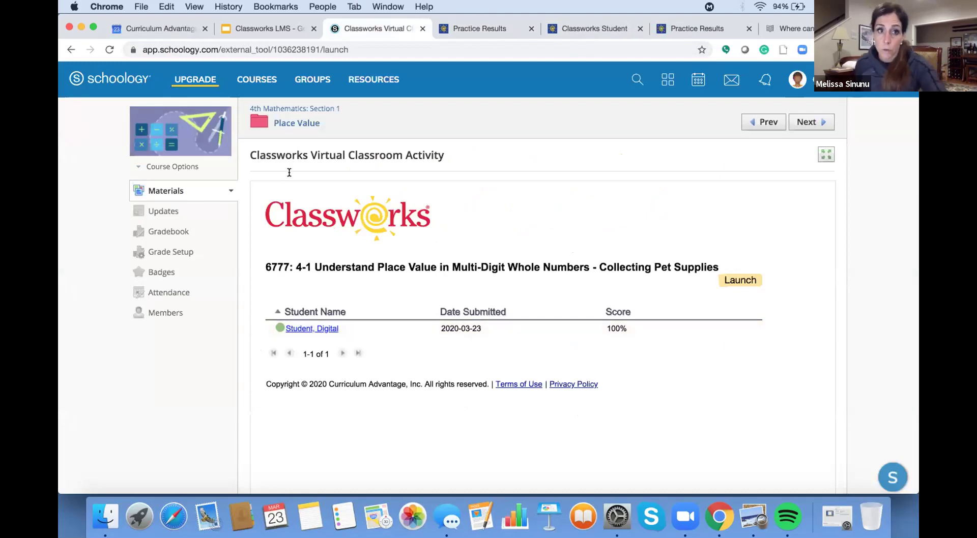
{"action": "left_click", "coordinate": [291, 123]}
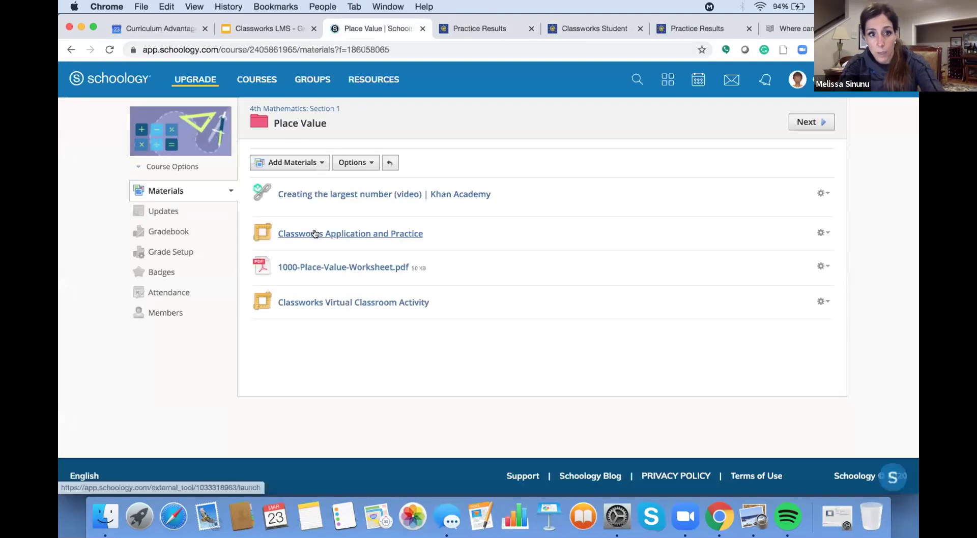
{"action": "left_click", "coordinate": [315, 234]}
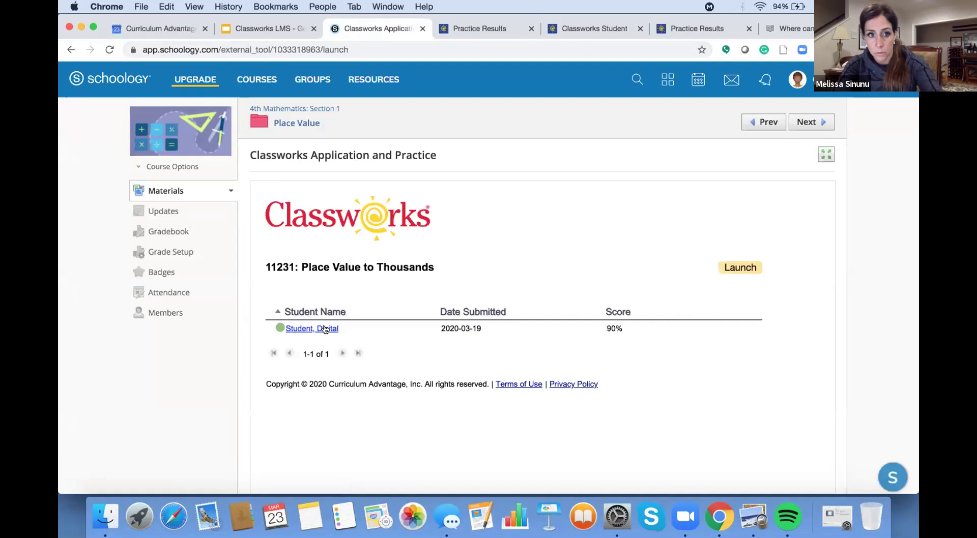
{"action": "left_click", "coordinate": [306, 328]}
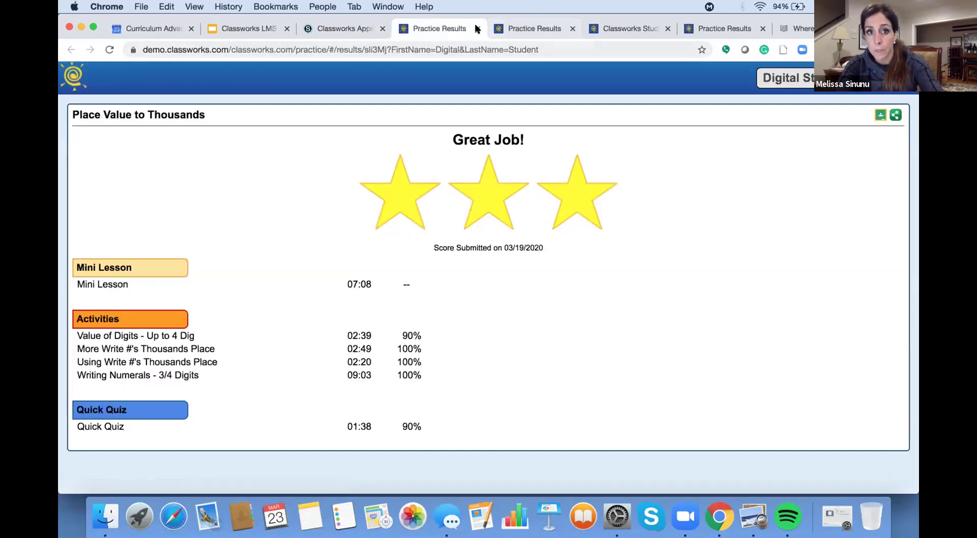
{"action": "left_click", "coordinate": [476, 28]}
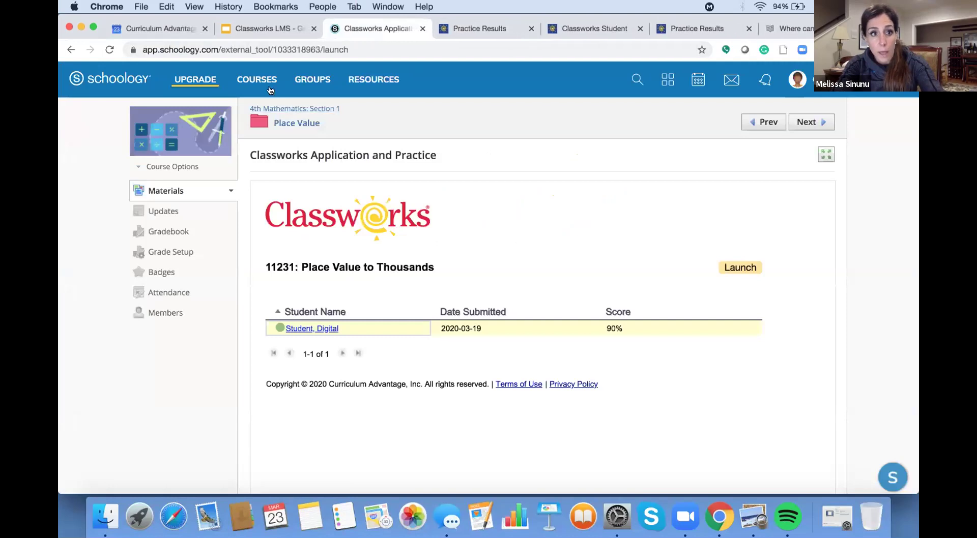
- Open the Fractions folder in 4th Mathematics: Section 1 and begin adding an external tool
{"action": "left_click", "coordinate": [280, 108]}
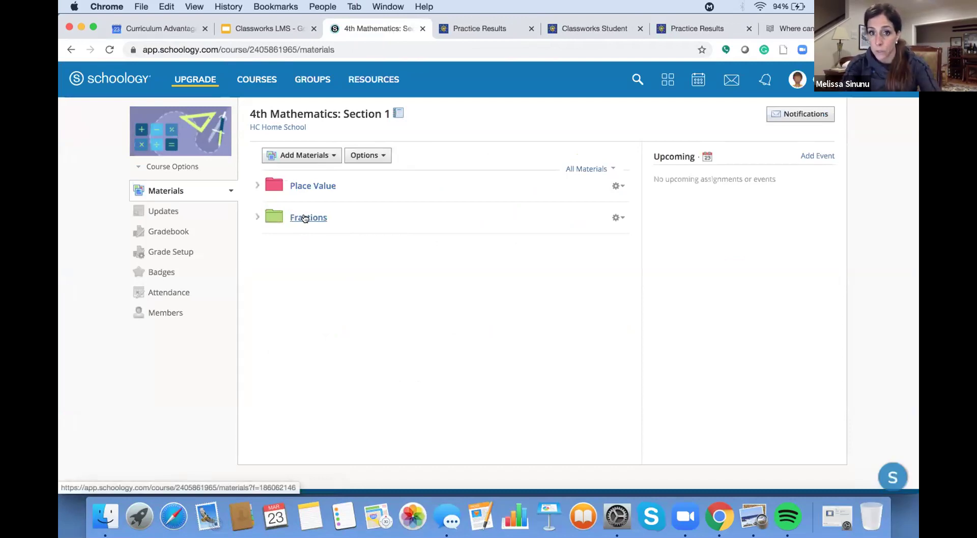
{"action": "left_click", "coordinate": [304, 218]}
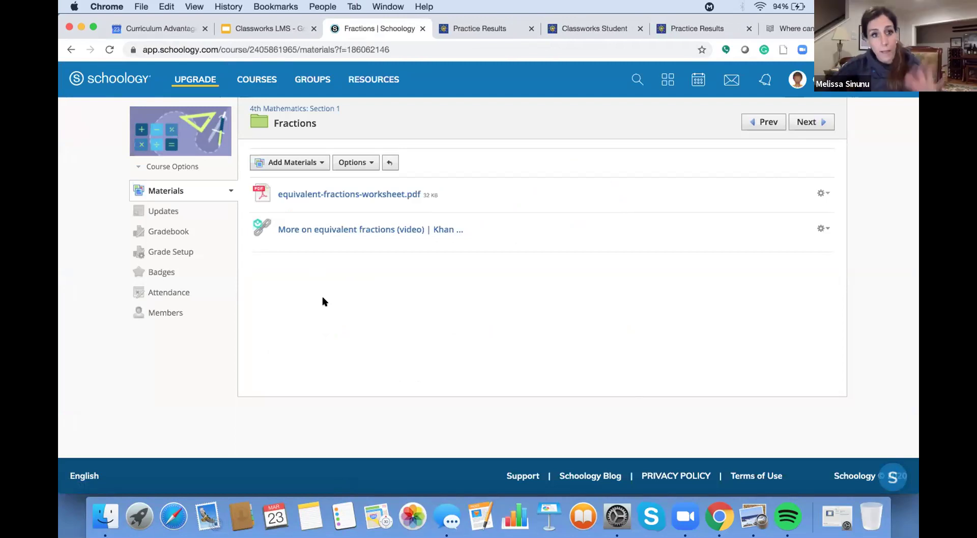
{"action": "left_click", "coordinate": [305, 161]}
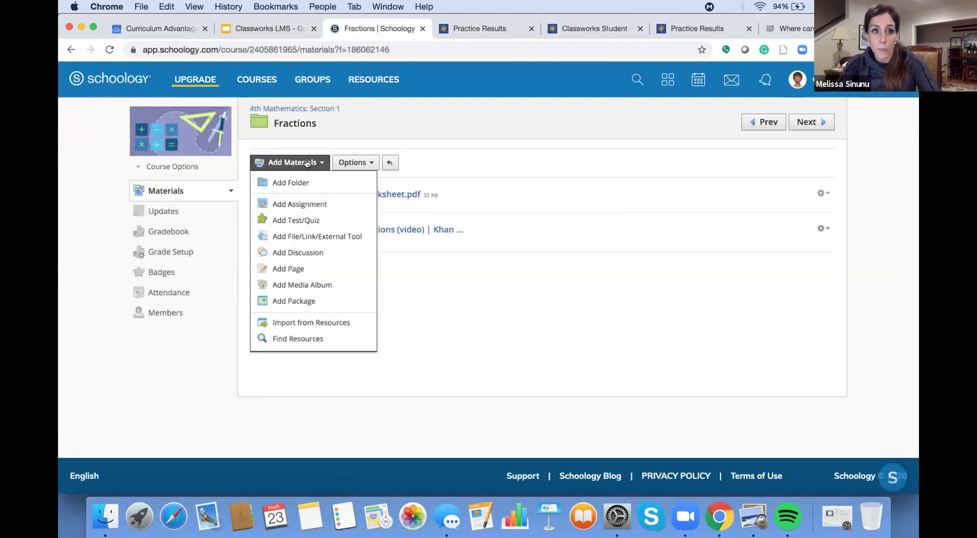
{"action": "left_click", "coordinate": [327, 237]}
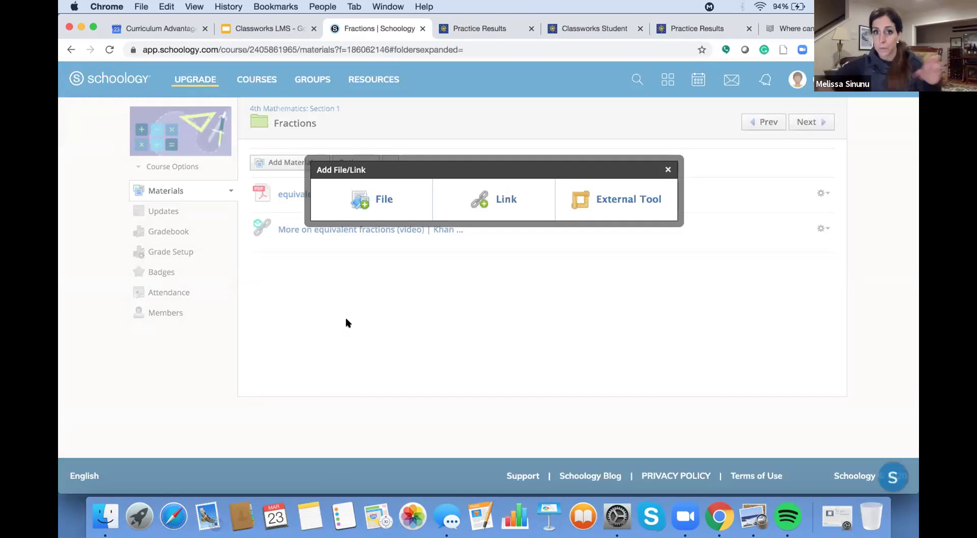
{"action": "left_click", "coordinate": [616, 198]}
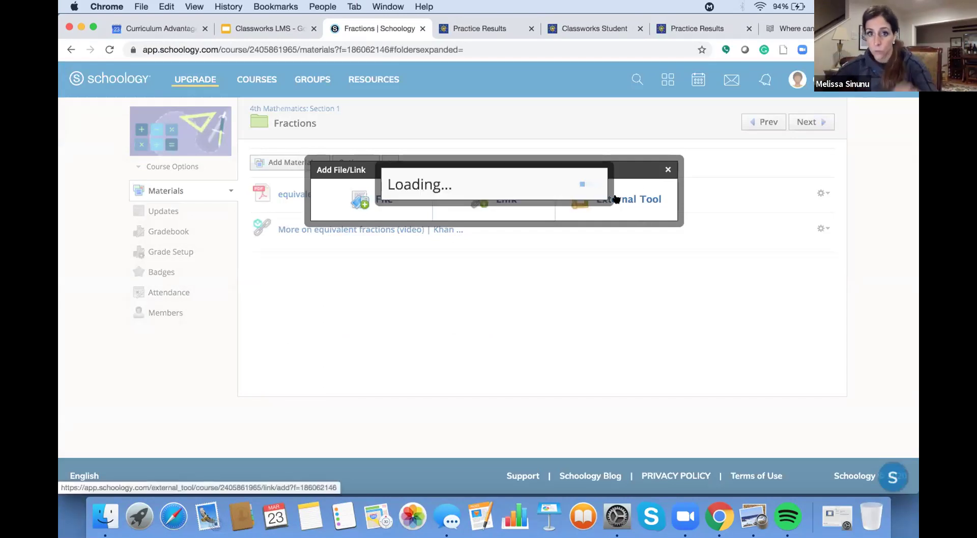
- Set the external tool's provider to Classworks Skills and title it "Learn and Apply"
{"action": "left_click", "coordinate": [483, 145]}
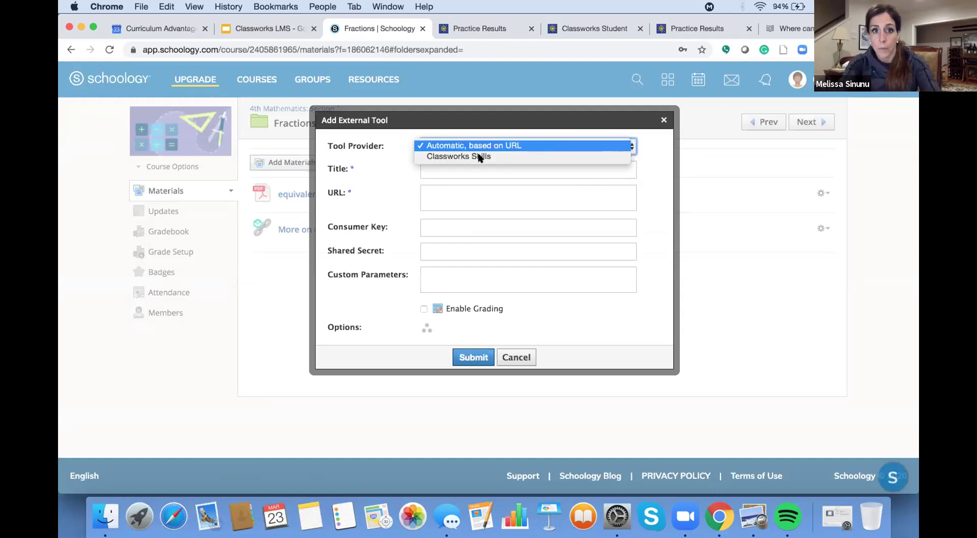
{"action": "left_click", "coordinate": [478, 158]}
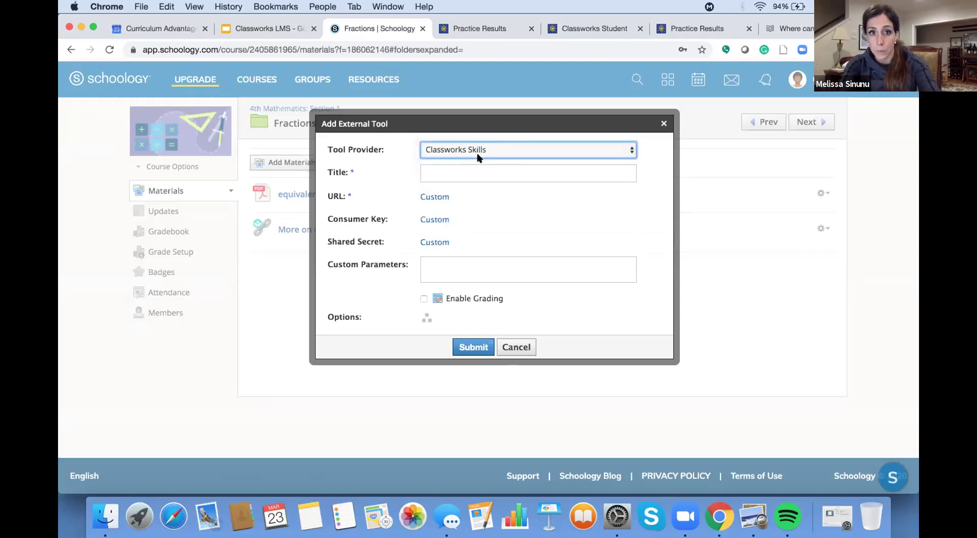
{"action": "left_click", "coordinate": [427, 169]}
{"action": "type", "text": "A"}
{"action": "type", "text": "ppp"}
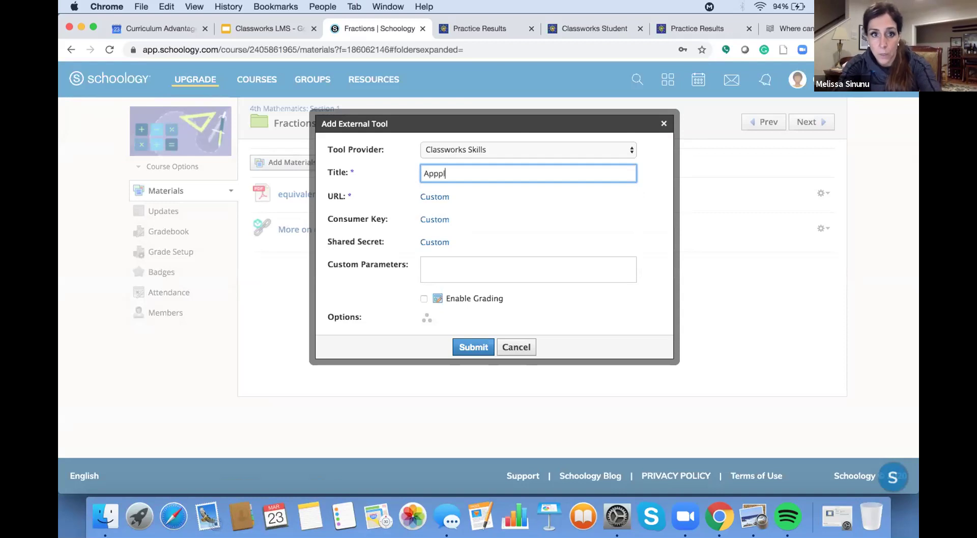
{"action": "key", "text": "BackSpace"}
{"action": "key", "text": "BackSpace"}
{"action": "type", "text": "Learn and Apply"}
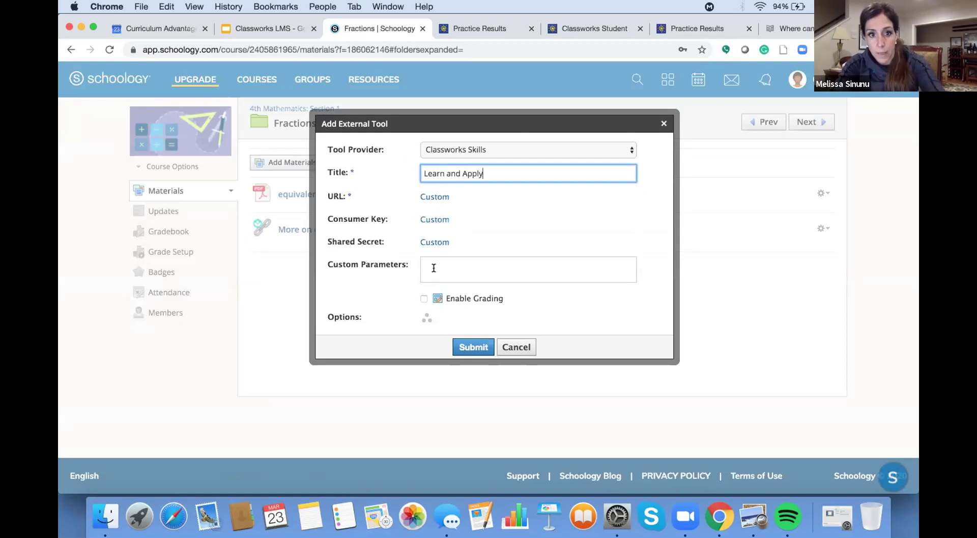
- Enable grading for the Learn and Apply tool and set its due date to 3/27/20
{"action": "left_click", "coordinate": [432, 286]}
{"action": "left_click", "coordinate": [425, 309]}
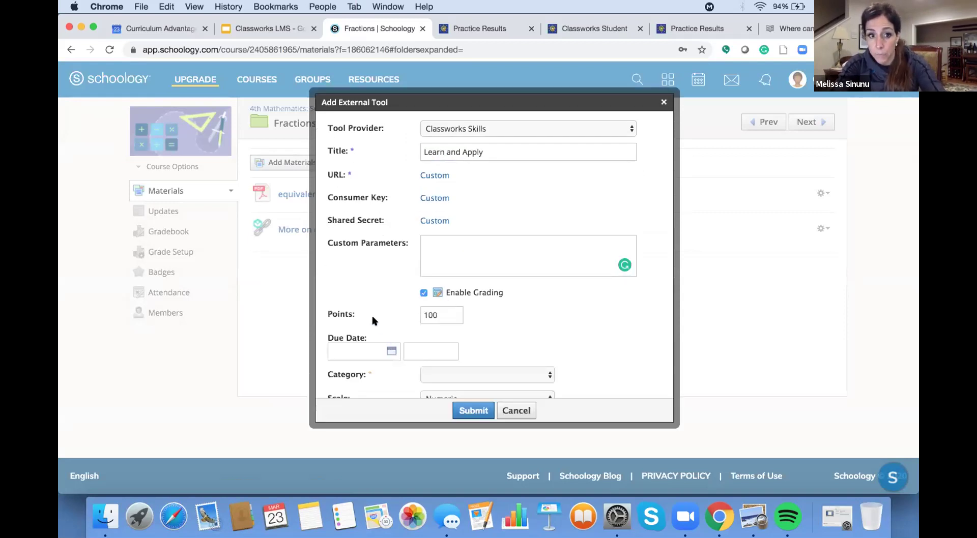
{"action": "scroll", "coordinate": [374, 319], "scroll_direction": "down", "scroll_amount": 2}
{"action": "left_click", "coordinate": [374, 306]}
{"action": "left_click", "coordinate": [374, 331]}
{"action": "left_click", "coordinate": [496, 281]}
- Assign the Learn and Apply tool to the Introduction Skills grading category and submit it to the Fractions folder
{"action": "left_click", "coordinate": [452, 328]}
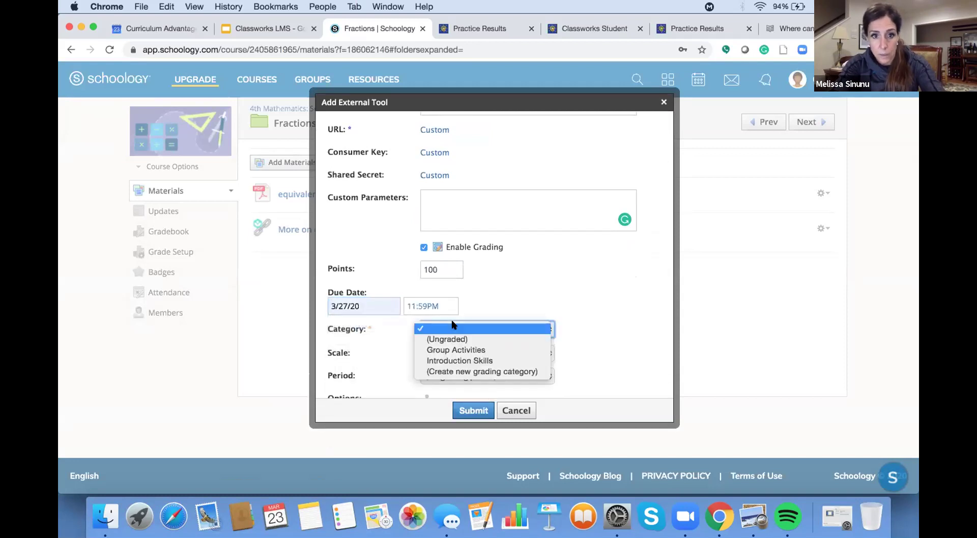
{"action": "left_click", "coordinate": [447, 361]}
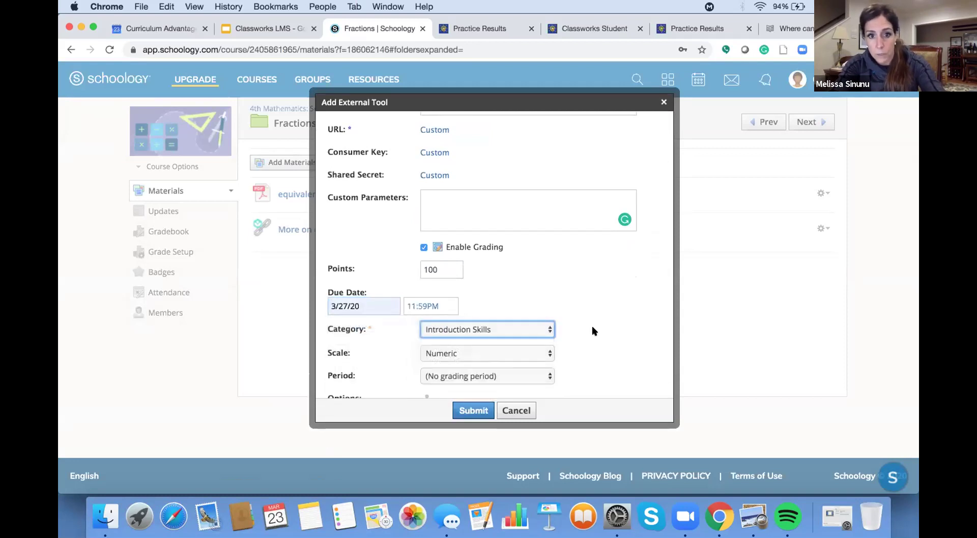
{"action": "scroll", "coordinate": [591, 325], "scroll_direction": "down", "scroll_amount": 1}
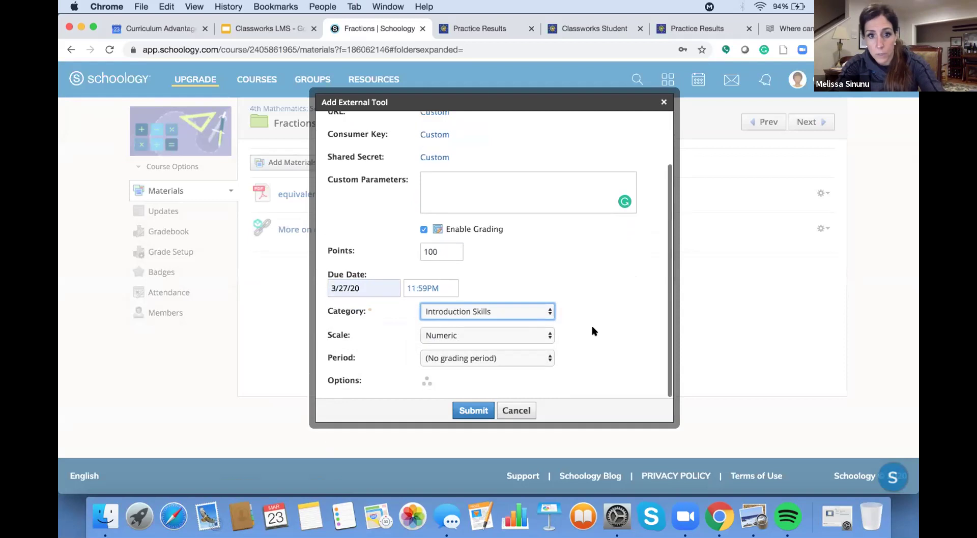
{"action": "left_click", "coordinate": [466, 410]}
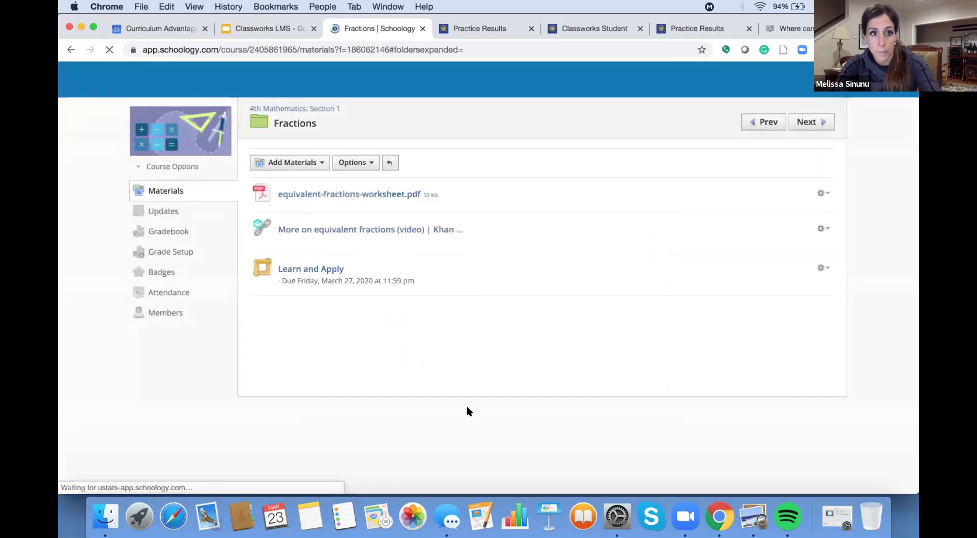
- Open the Learn and Apply tool and set its subject to Mathematics and the grade to Grade 4
{"action": "left_click", "coordinate": [304, 269]}
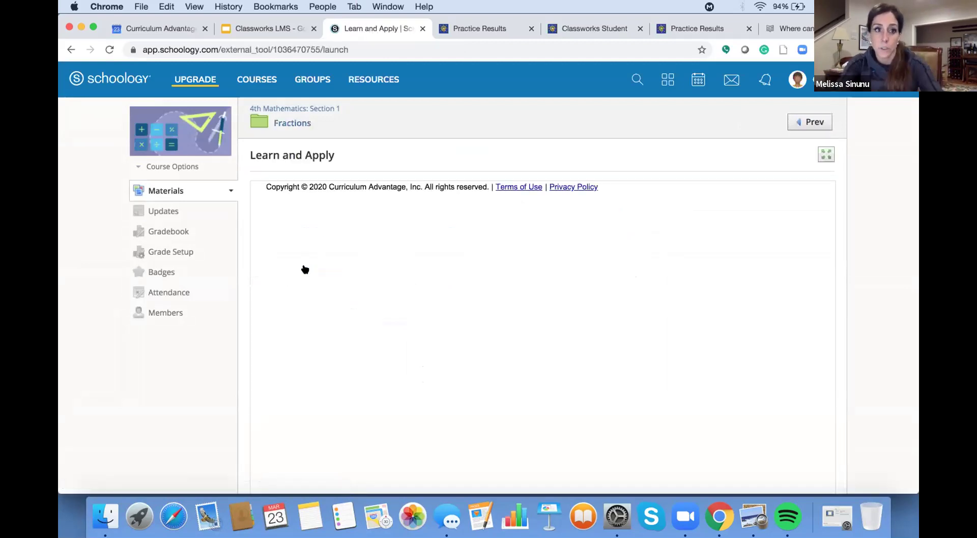
{"action": "left_click", "coordinate": [300, 257]}
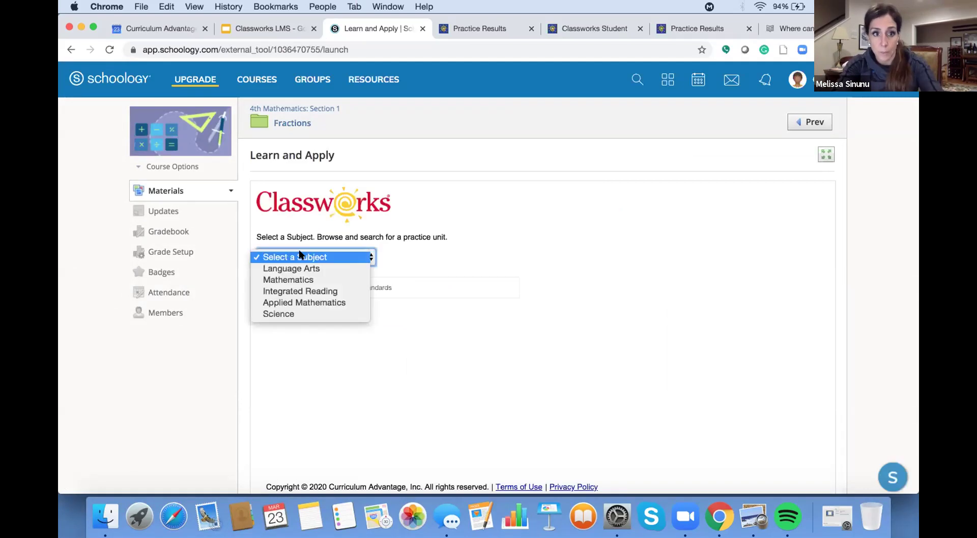
{"action": "left_click", "coordinate": [296, 281]}
{"action": "left_click", "coordinate": [300, 288]}
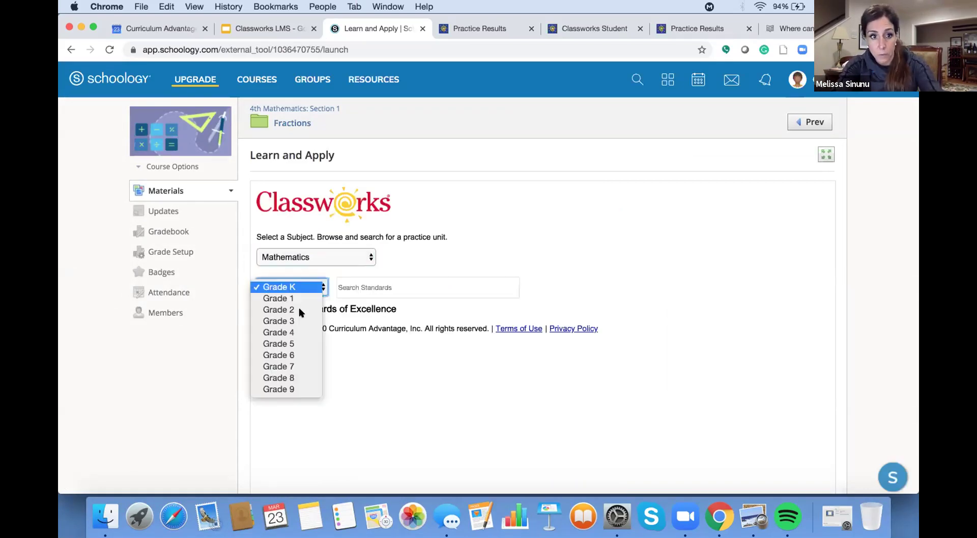
{"action": "left_click", "coordinate": [294, 332]}
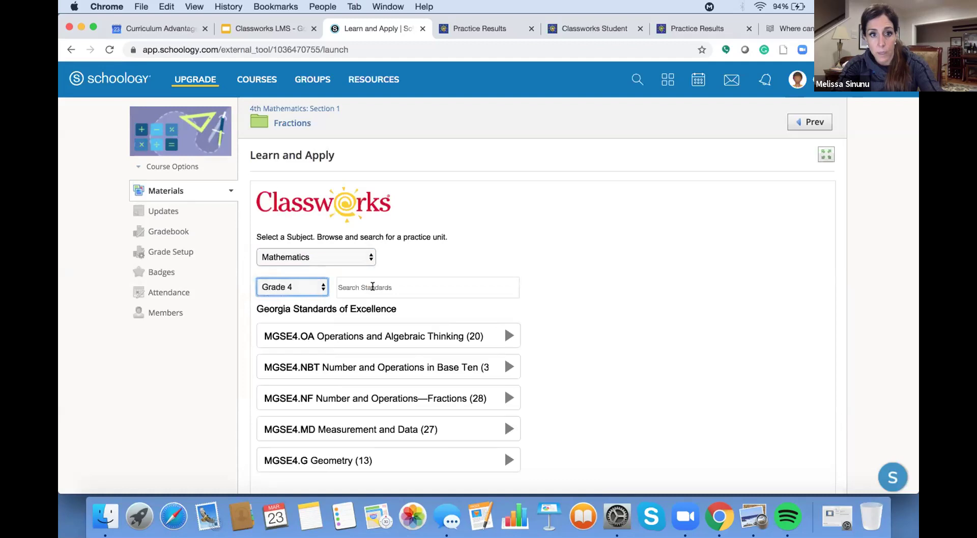
- Search the standards for "Fractions" and open standard MGSE4.NF.1 under fraction equivalence and ordering in Number and Operations—Fractions
{"action": "left_click", "coordinate": [372, 287]}
{"action": "type", "text": "Fractions"}
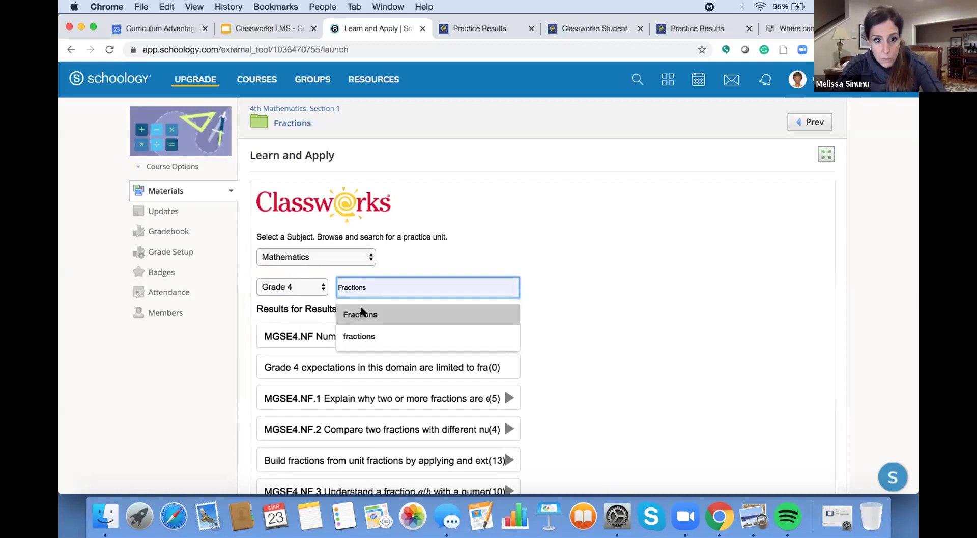
{"action": "left_click", "coordinate": [359, 314]}
{"action": "left_click", "coordinate": [411, 337]}
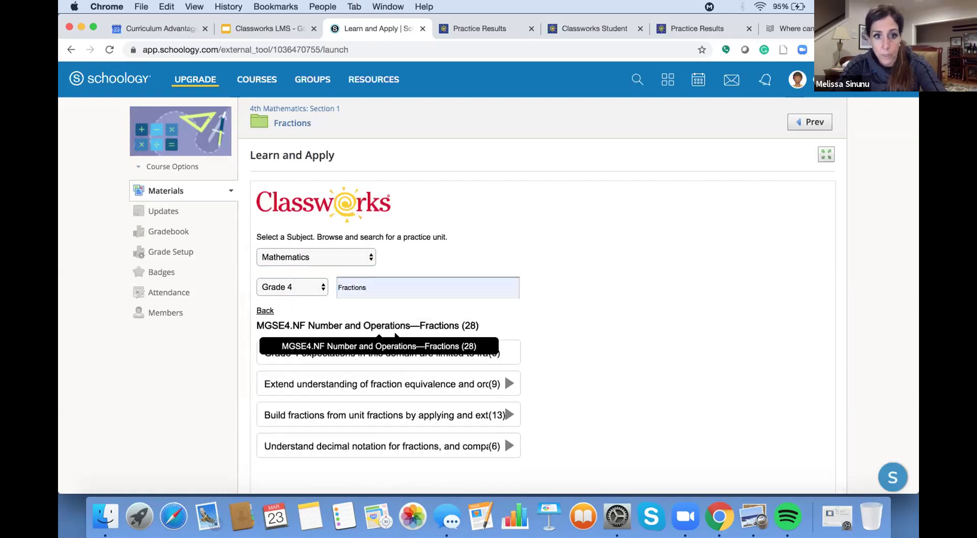
{"action": "scroll", "coordinate": [386, 362], "scroll_direction": "down", "scroll_amount": 1}
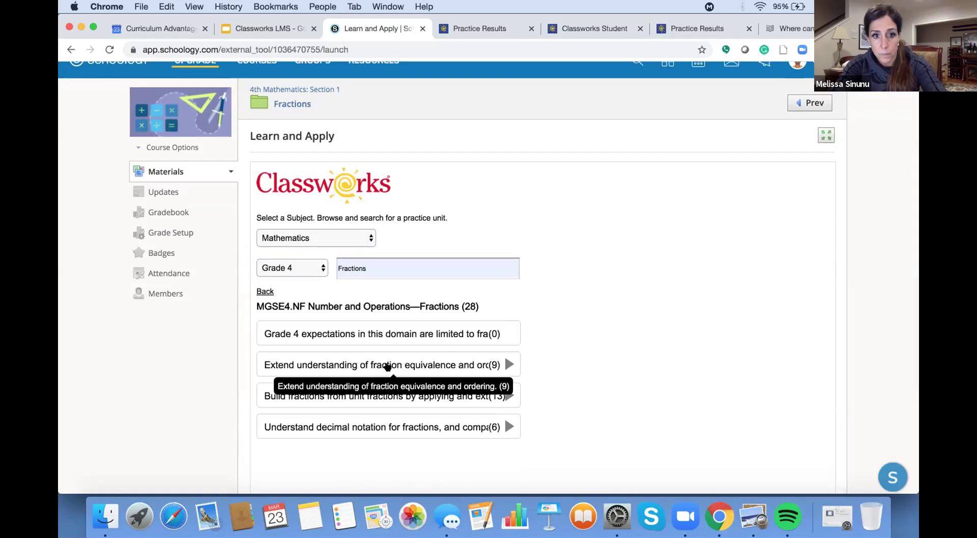
{"action": "left_click", "coordinate": [377, 365]}
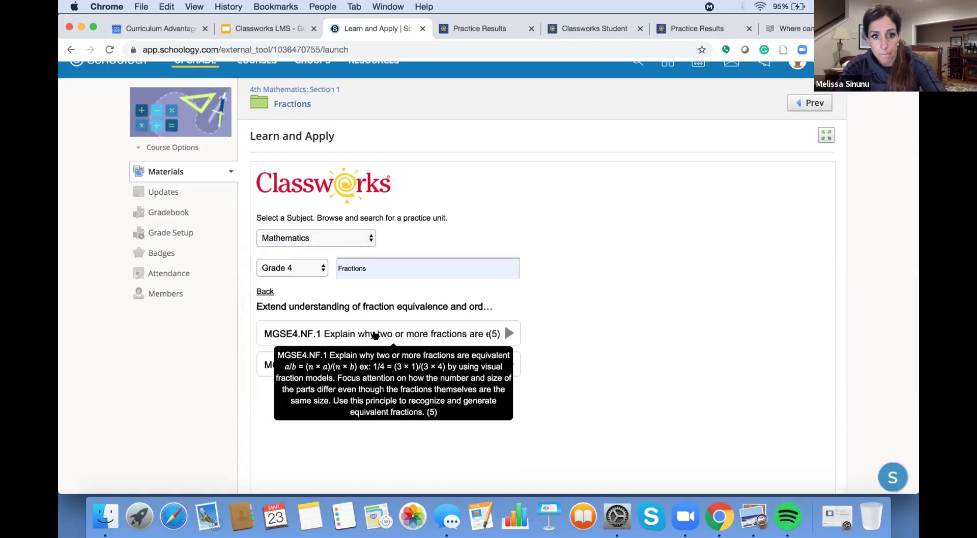
{"action": "left_click", "coordinate": [375, 335]}
{"action": "scroll", "coordinate": [382, 321], "scroll_direction": "down", "scroll_amount": 2}
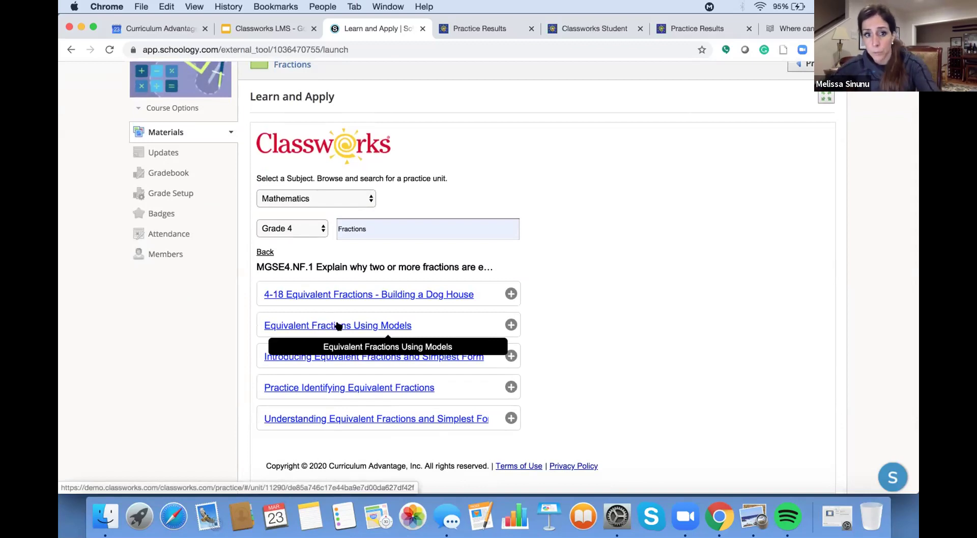
- Preview the Equivalent Fractions Using Models unit, close the preview, and add the unit to the Learn and Apply assignment
{"action": "left_click", "coordinate": [339, 324]}
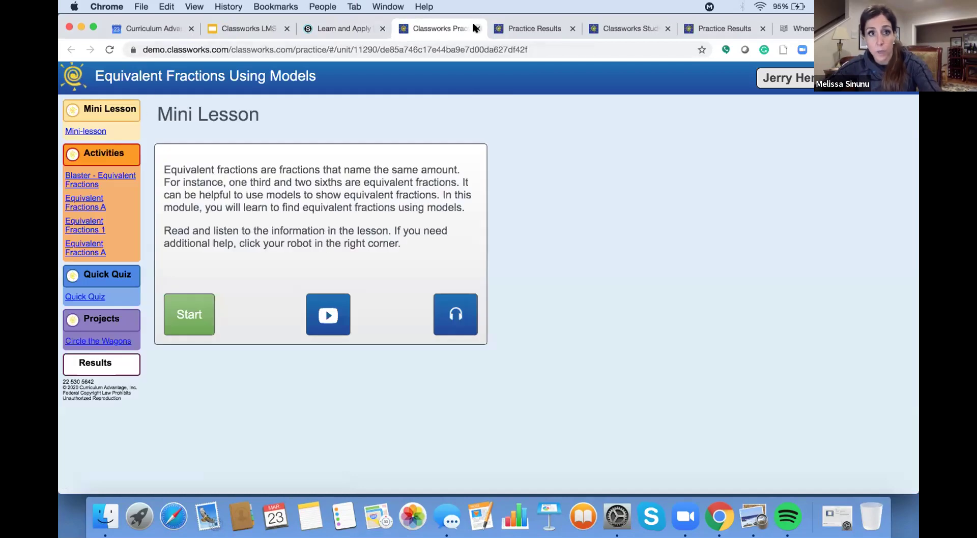
{"action": "left_click", "coordinate": [475, 28]}
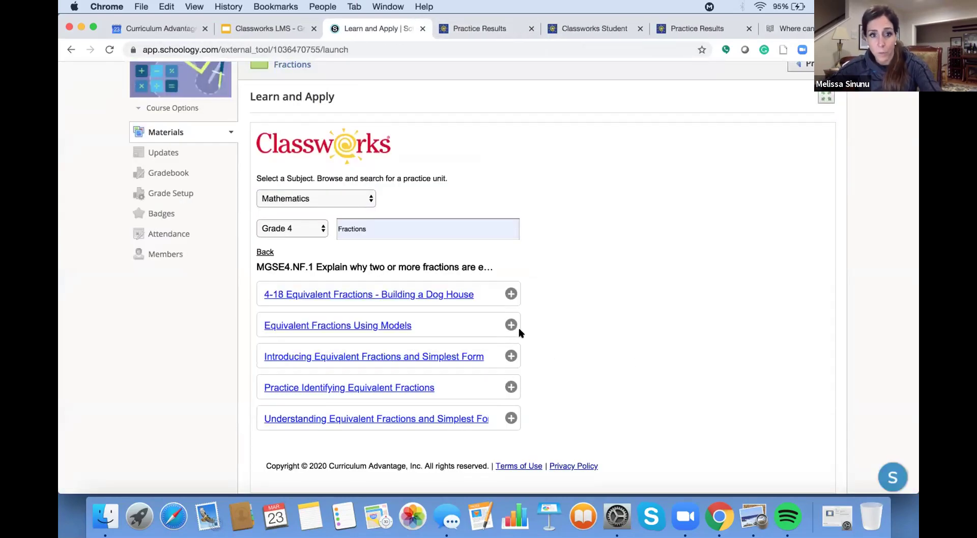
{"action": "left_click", "coordinate": [510, 325]}
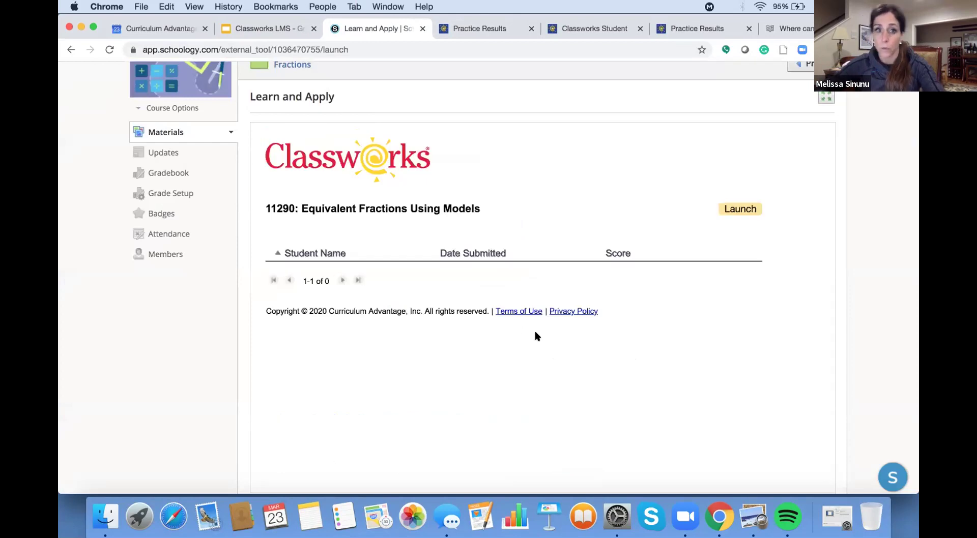
- Go back to the Fractions folder, reopen Learn and Apply to view its assigned unit, and return to the folder
{"action": "scroll", "coordinate": [535, 336], "scroll_direction": "up", "scroll_amount": 3}
{"action": "left_click", "coordinate": [287, 122]}
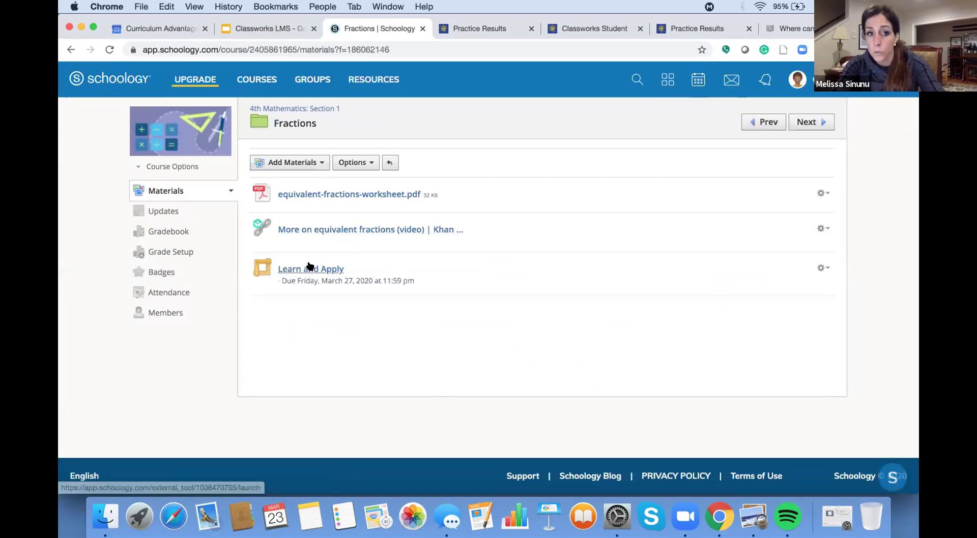
{"action": "left_click", "coordinate": [309, 268]}
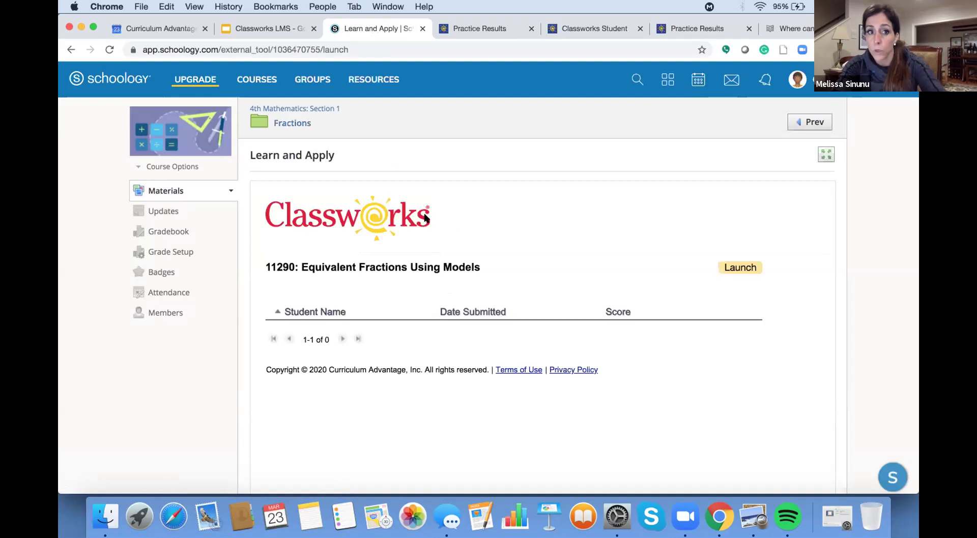
{"action": "left_click", "coordinate": [288, 122]}
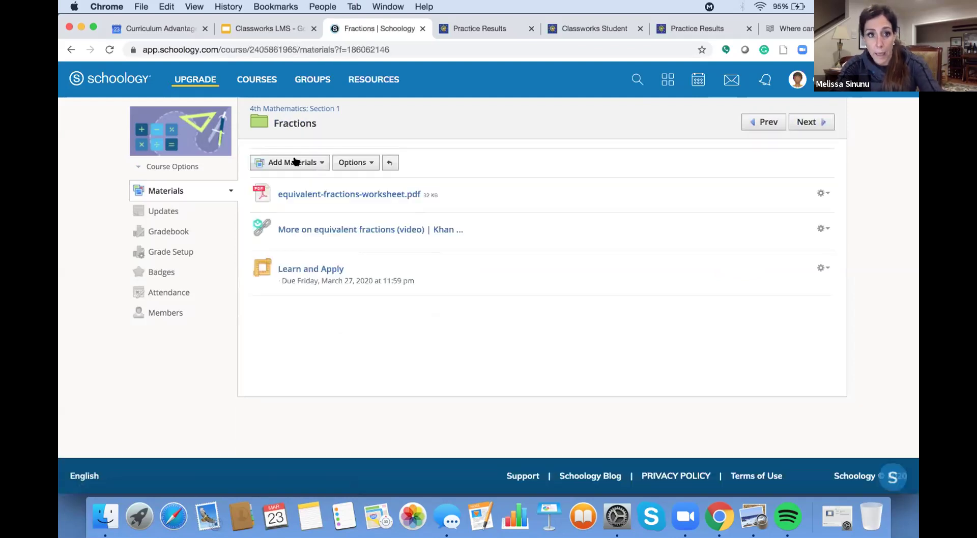
- Begin adding another external tool to the Fractions folder with Classworks Skills as its provider
{"action": "left_click", "coordinate": [295, 162]}
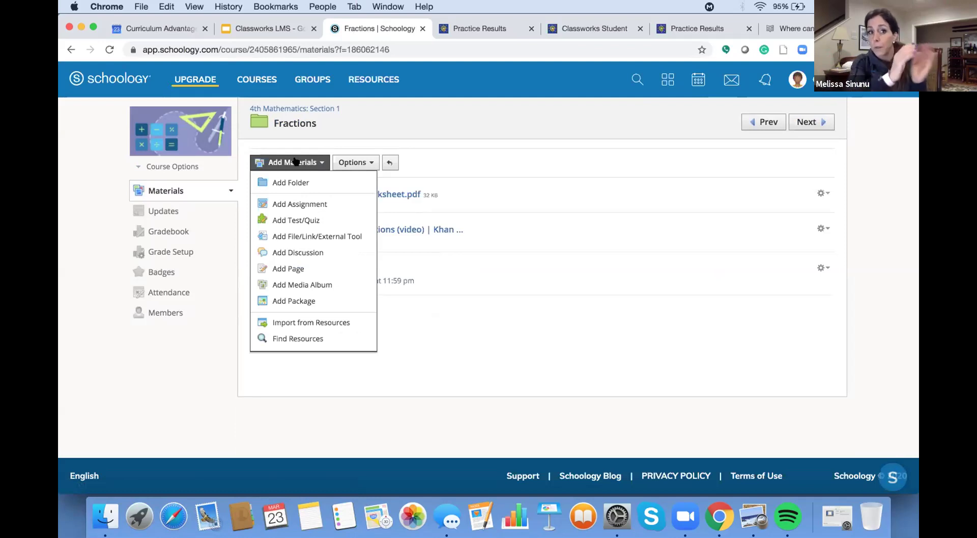
{"action": "left_click", "coordinate": [296, 236]}
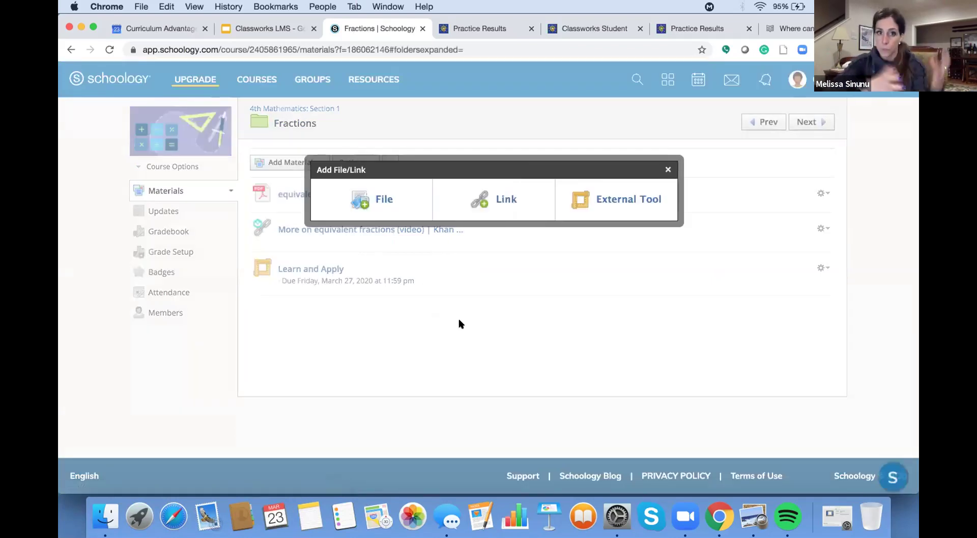
{"action": "left_click", "coordinate": [609, 199]}
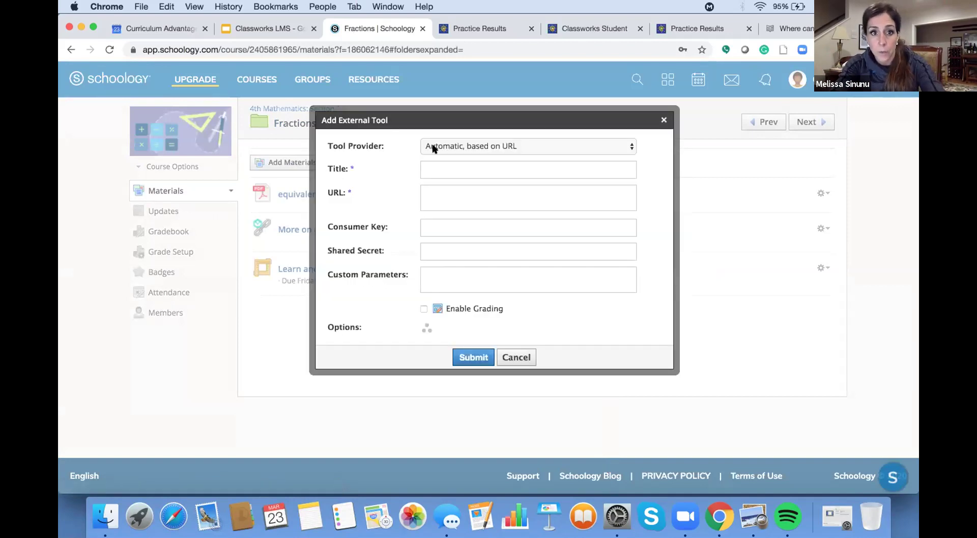
{"action": "left_click", "coordinate": [432, 148]}
{"action": "left_click", "coordinate": [432, 157]}
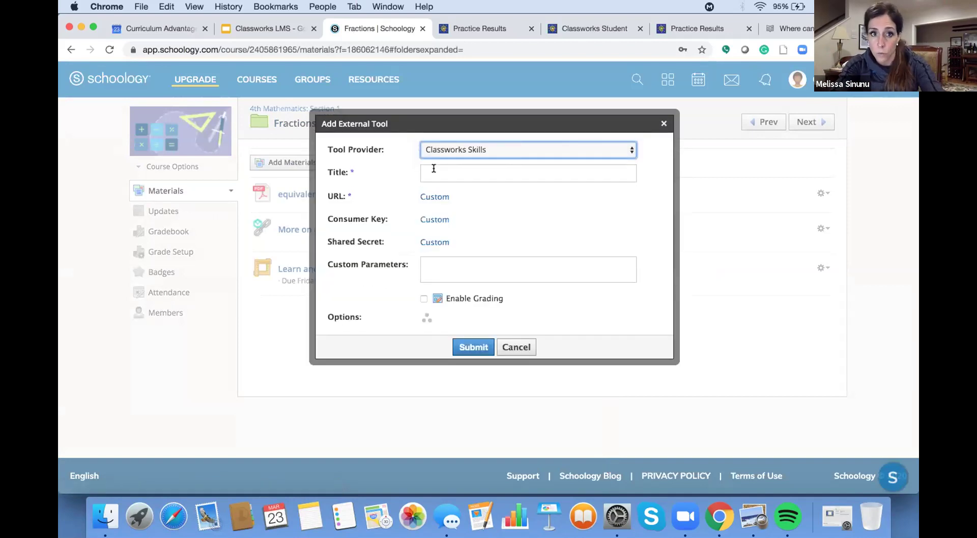
{"action": "left_click", "coordinate": [434, 168]}
{"action": "type", "text": "Classroom"}
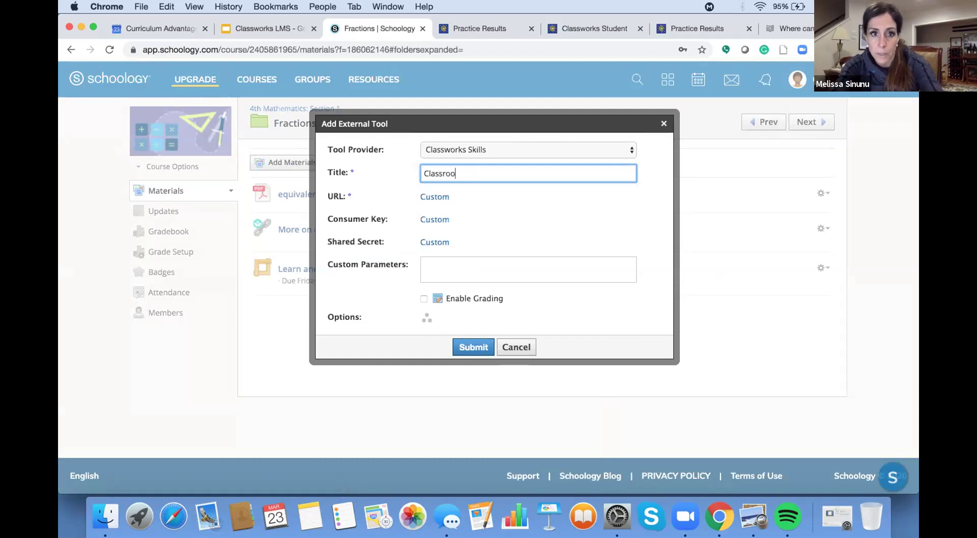
{"action": "key", "text": "BackSpace"}
{"action": "key", "text": "BackSpace"}
{"action": "key", "text": "BackSpace"}
{"action": "key", "text": "BackSpace"}
{"action": "key", "text": "BackSpace"}
{"action": "key", "text": "BackSpace"}
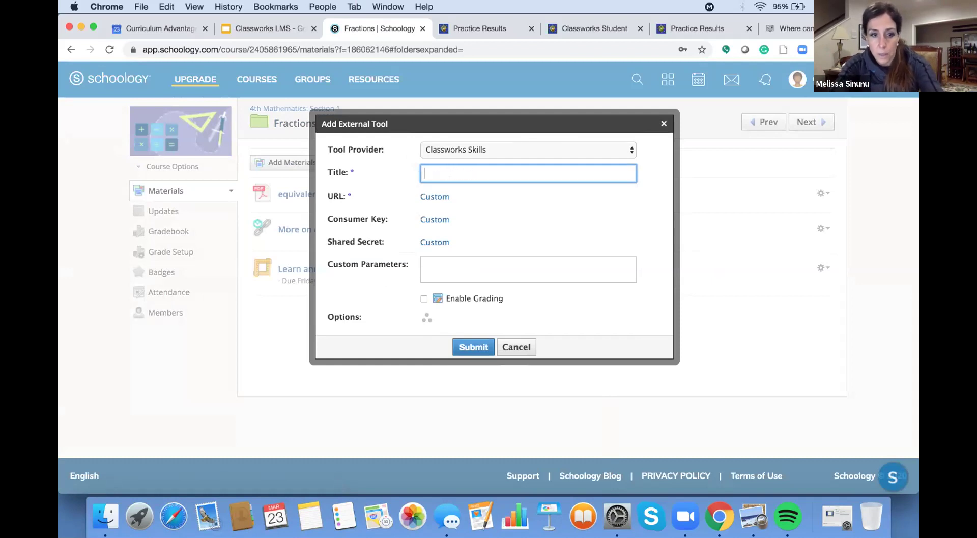
- Title the new external tool "Practice Problems" and enable grading with a due date of 3/27/20
{"action": "type", "text": "Pract"}
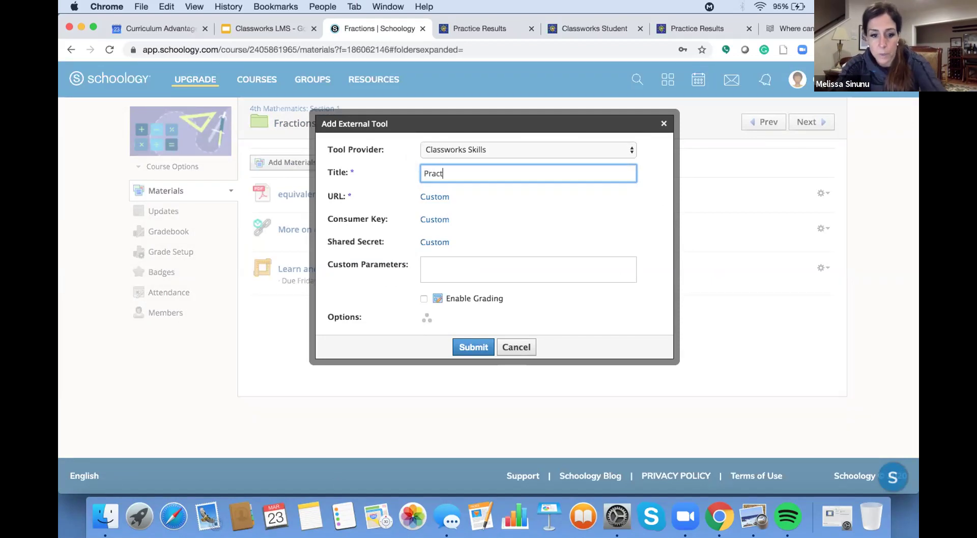
{"action": "type", "text": "ice Problems"}
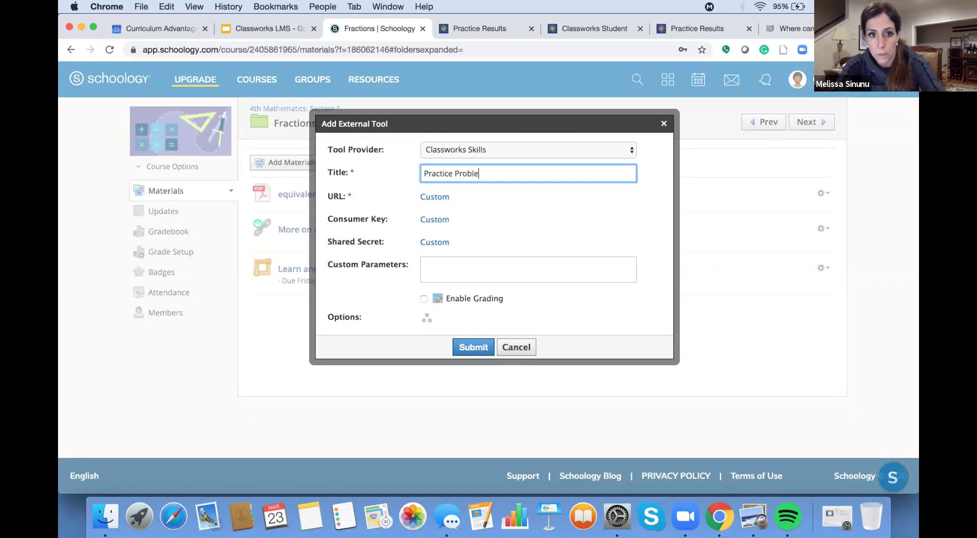
{"action": "left_click", "coordinate": [424, 298]}
{"action": "scroll", "coordinate": [386, 307], "scroll_direction": "down", "scroll_amount": 2}
{"action": "left_click", "coordinate": [389, 306]}
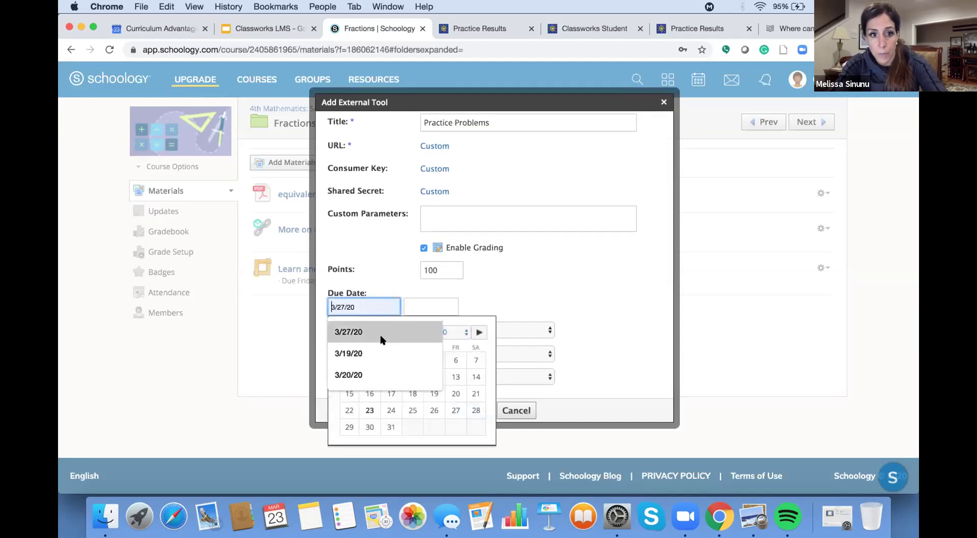
{"action": "left_click", "coordinate": [382, 332]}
{"action": "left_click", "coordinate": [551, 275]}
- Place the Practice Problems tool in the Introduction Skills grading category and submit it
{"action": "scroll", "coordinate": [478, 377], "scroll_direction": "down", "scroll_amount": 1}
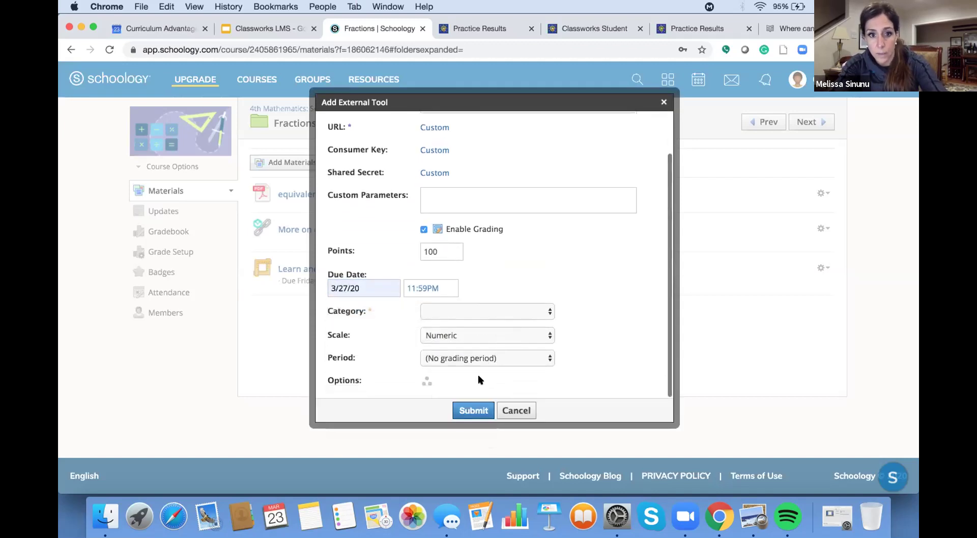
{"action": "left_click", "coordinate": [475, 311]}
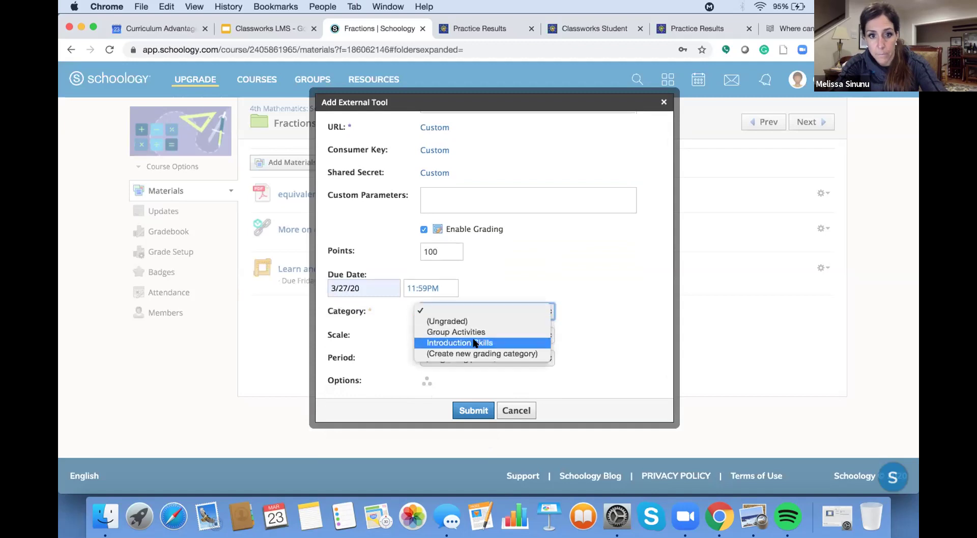
{"action": "left_click", "coordinate": [474, 343]}
{"action": "left_click", "coordinate": [471, 409]}
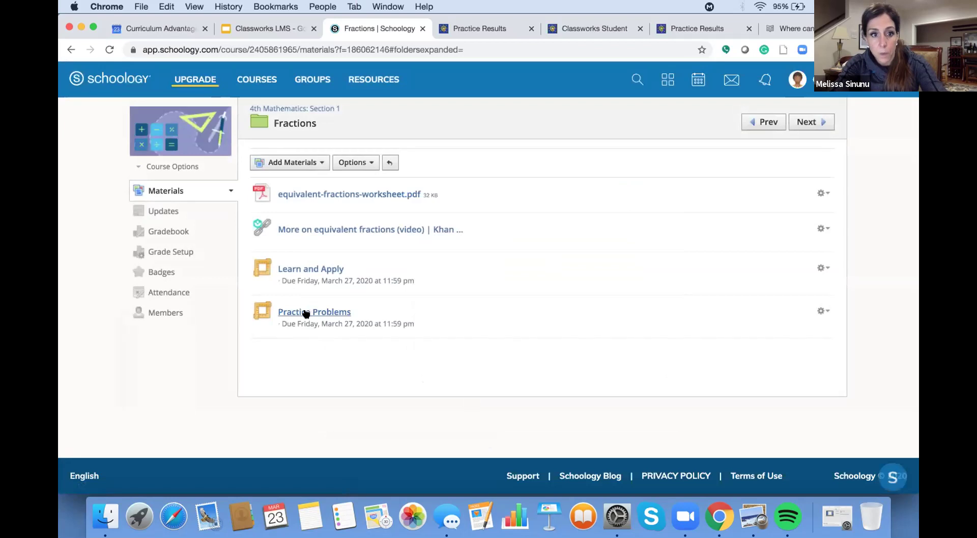
- Open the Practice Problems tool and select Applied Mathematics as its subject
{"action": "left_click", "coordinate": [305, 313]}
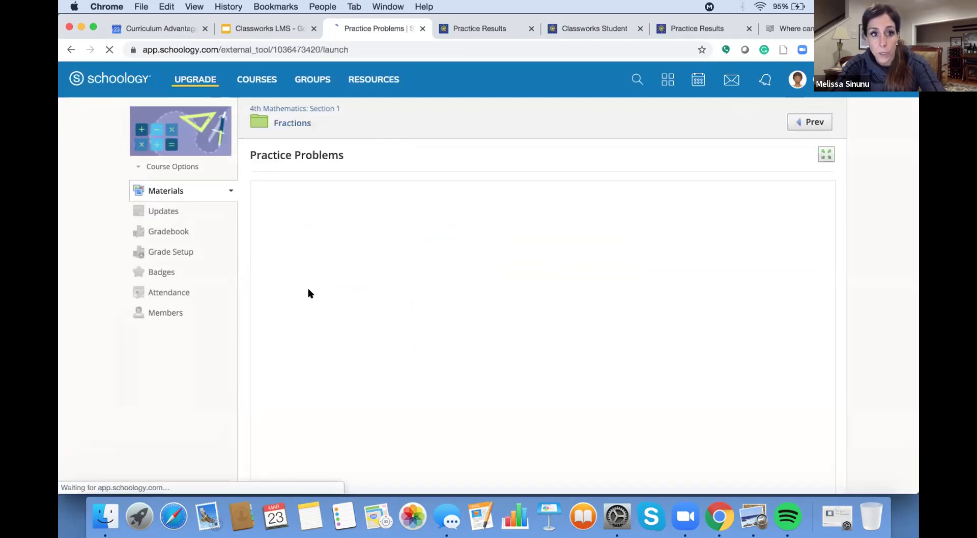
{"action": "left_click", "coordinate": [300, 257]}
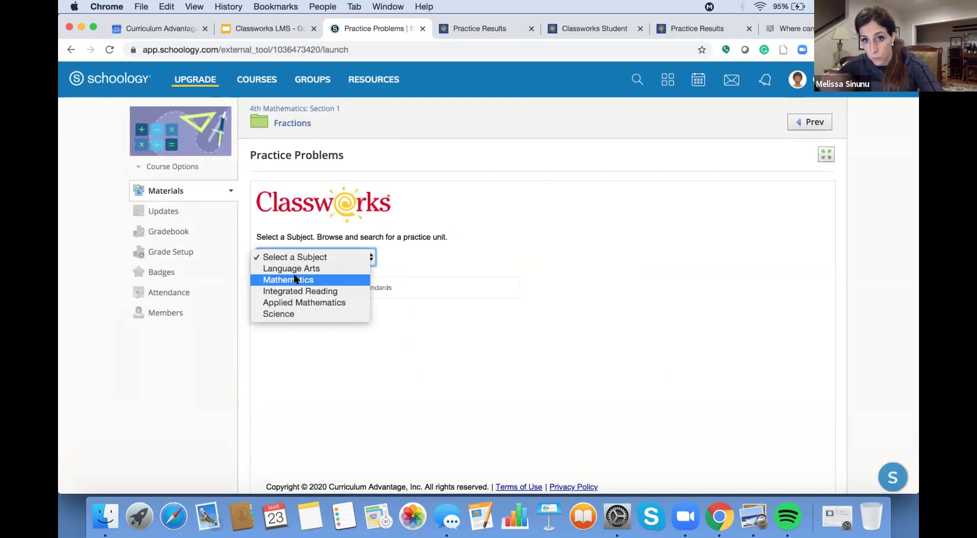
{"action": "left_click", "coordinate": [295, 303]}
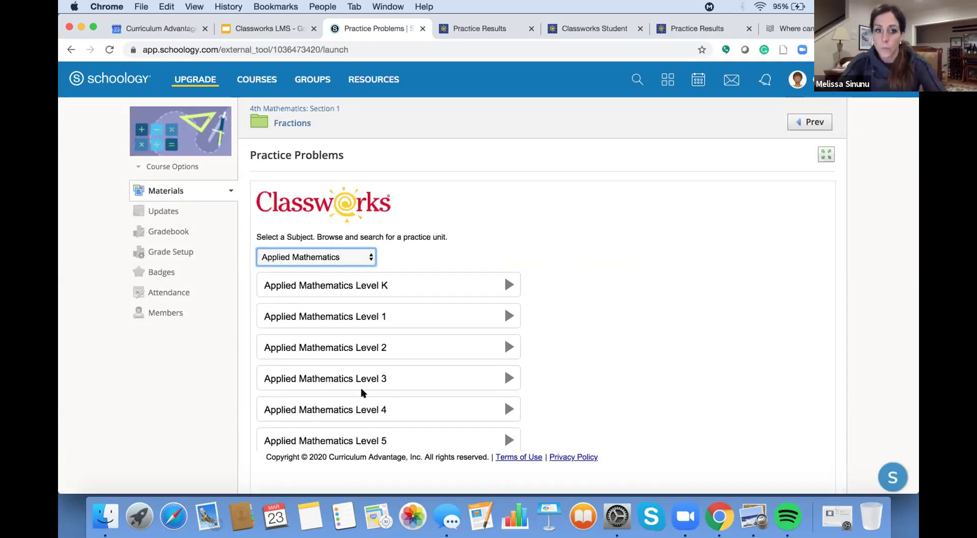
- Assign the Applied Mathematics Level 4 unit "4-22 Understand Fractions - After-school Activities at Leland Elementary" to Practice Problems and return to the Fractions folder
{"action": "left_click", "coordinate": [364, 408]}
{"action": "scroll", "coordinate": [379, 405], "scroll_direction": "down", "scroll_amount": 8}
{"action": "scroll", "coordinate": [378, 404], "scroll_direction": "down", "scroll_amount": 6}
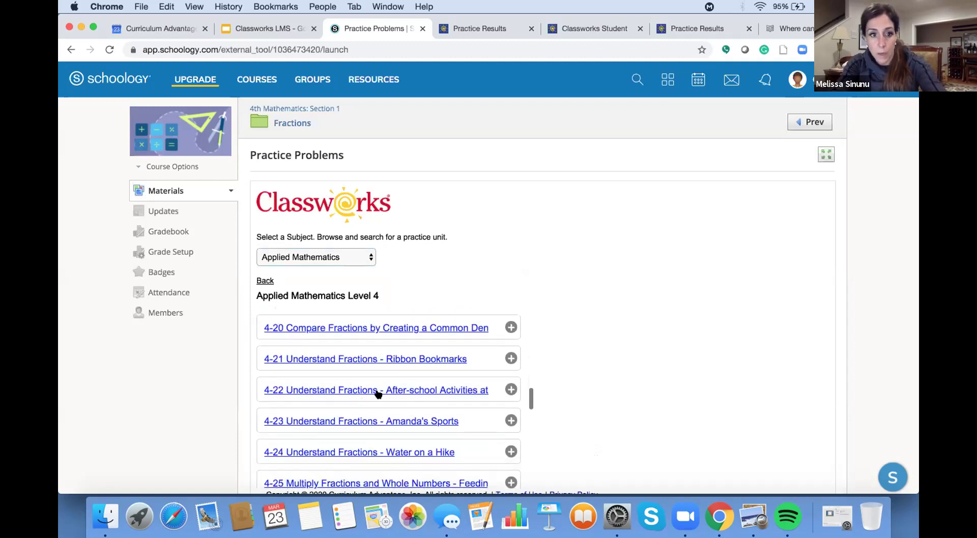
{"action": "left_click", "coordinate": [510, 389]}
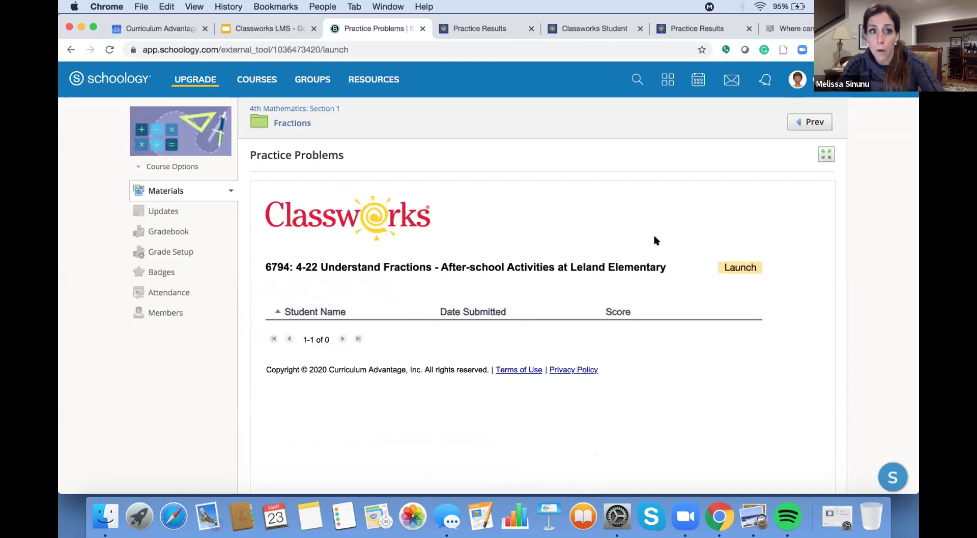
{"action": "left_click", "coordinate": [285, 124]}
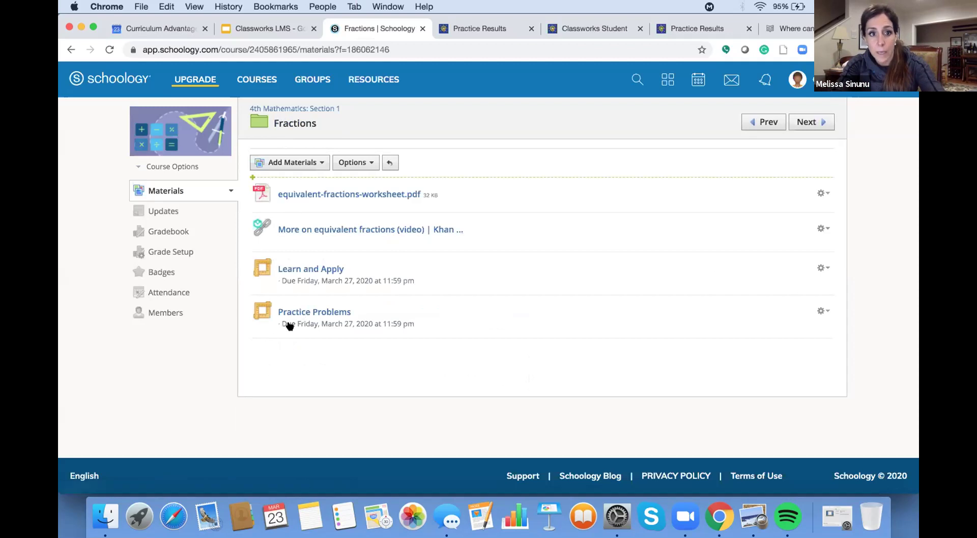
{"action": "mouse_move", "coordinate": [324, 292]}
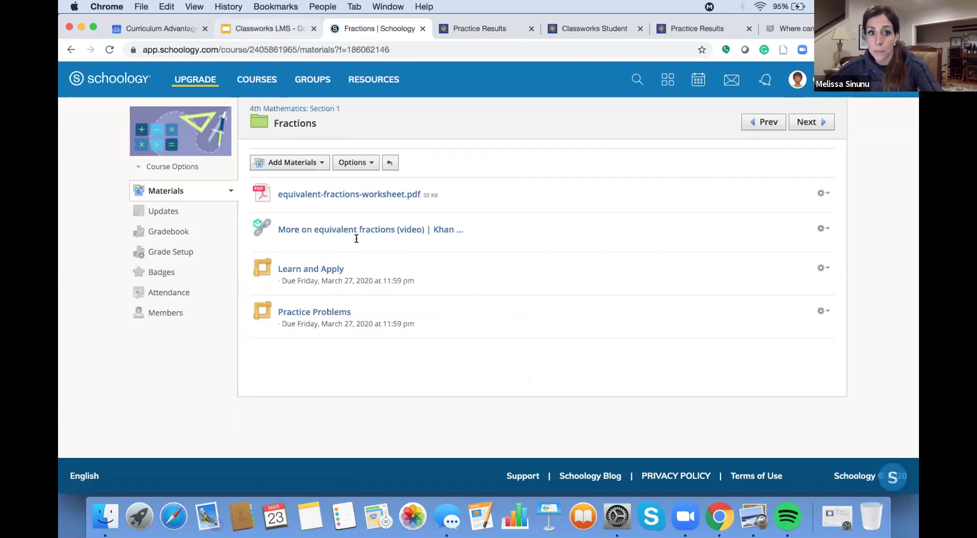
- Switch to the Classworks LMS presentation in Google Slides and show the benefits slide followed by the closing contact slide
{"action": "key", "text": "ctrl+shift+Tab"}
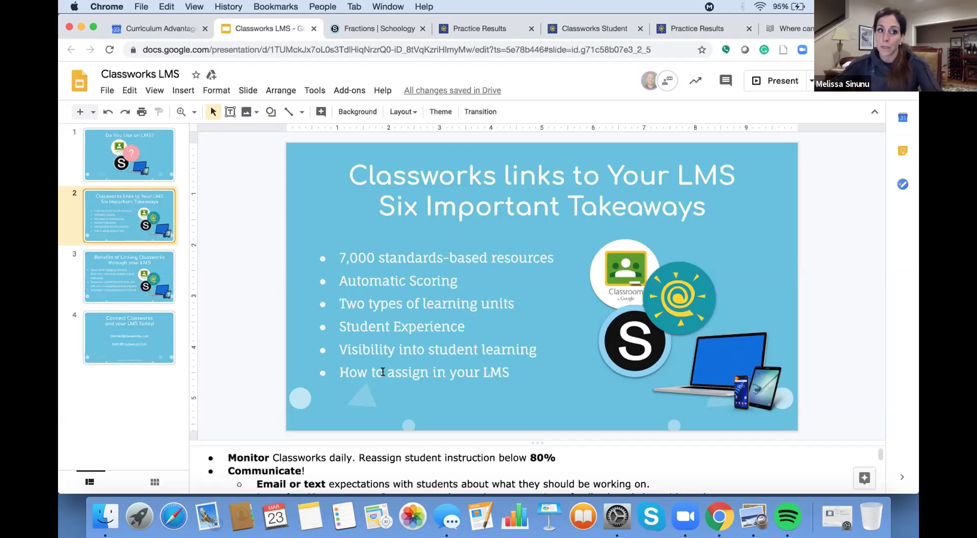
{"action": "left_click", "coordinate": [120, 278]}
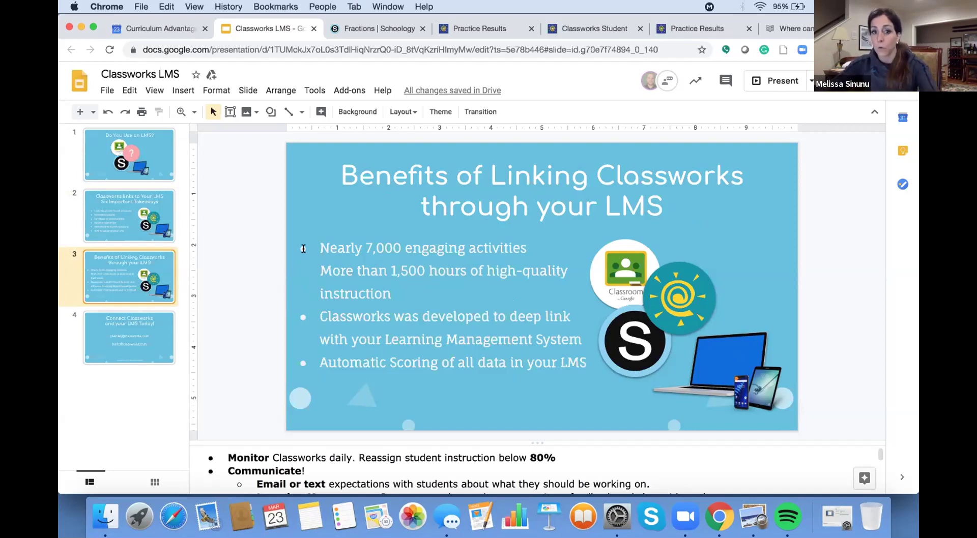
{"action": "left_click", "coordinate": [131, 341]}
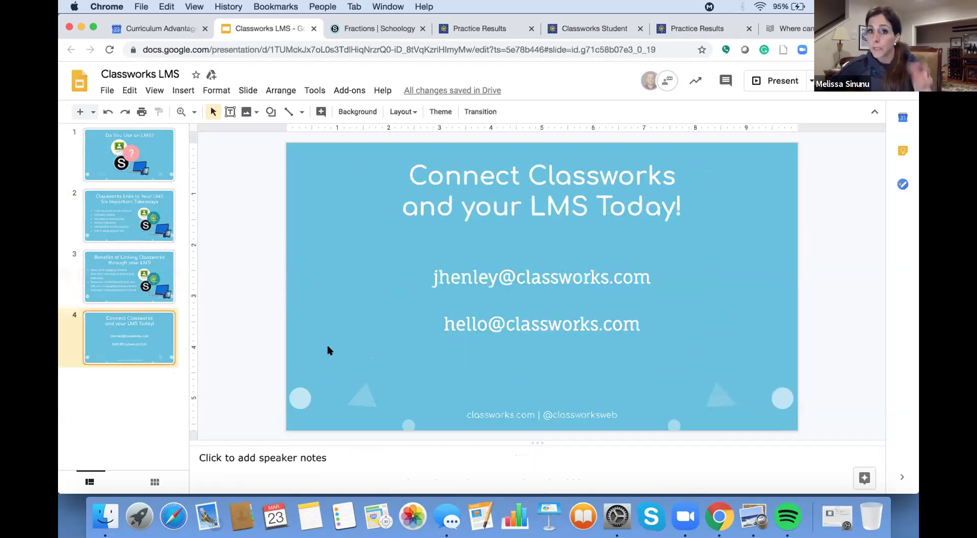